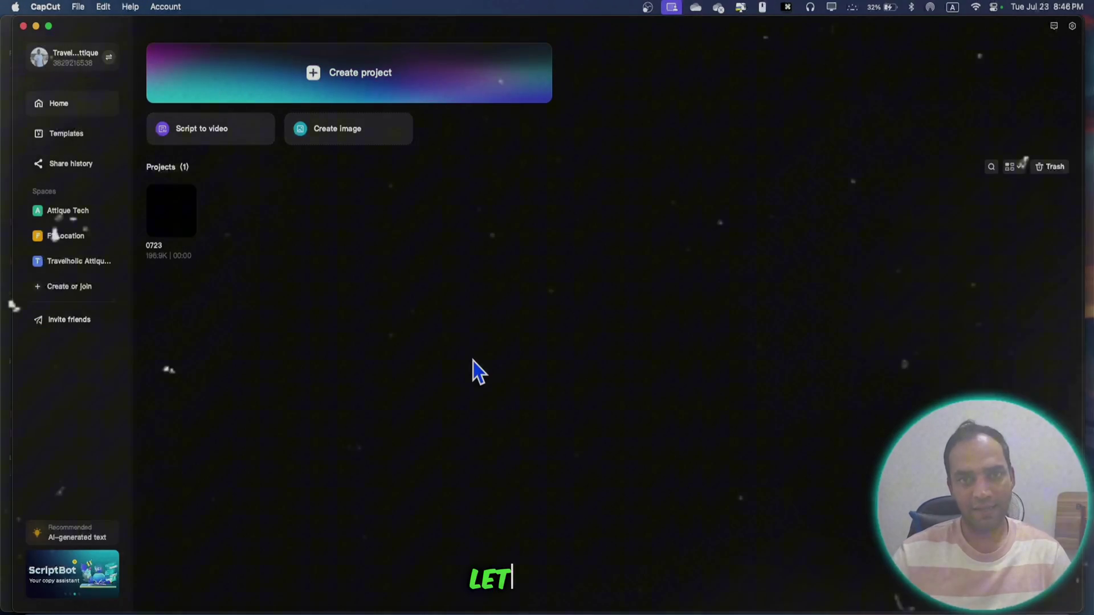
Start a new project, import the presenter, red wood and logo images, and place them on the timeline
click(382, 78)
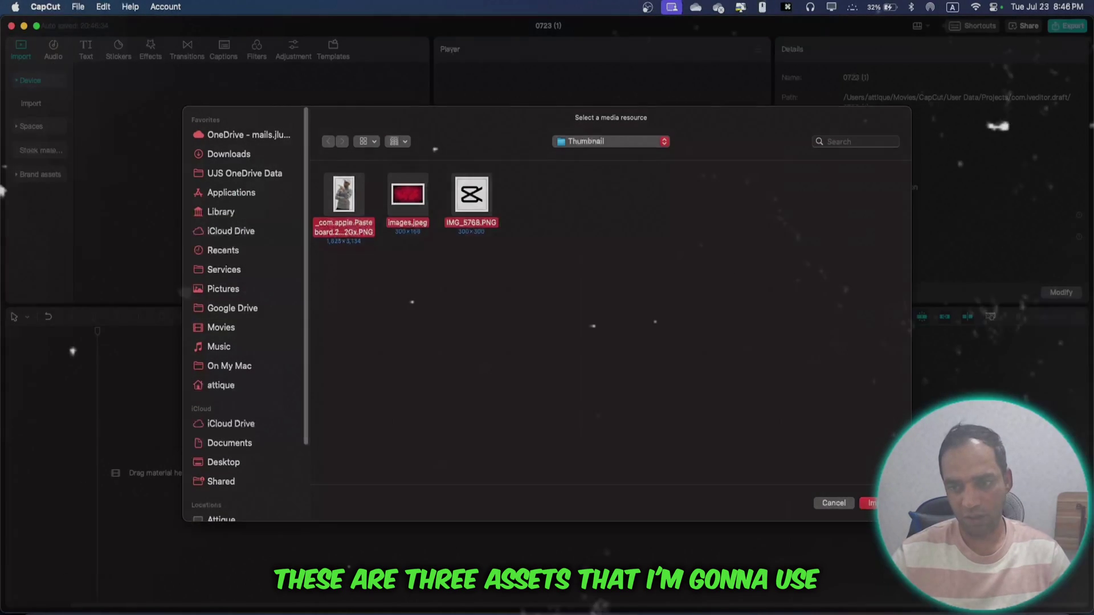
click(864, 501)
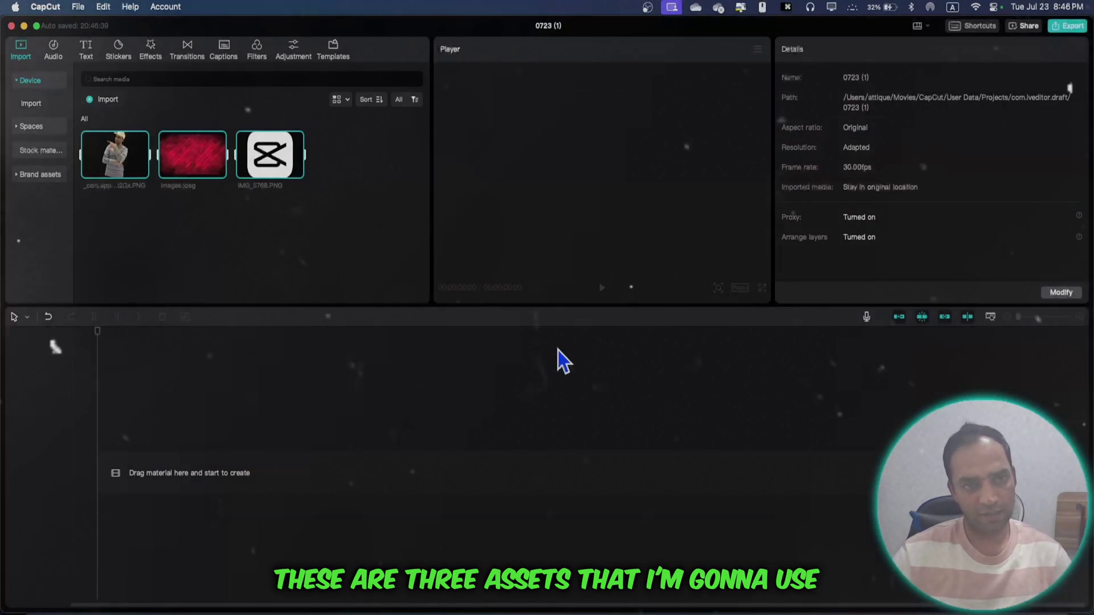
drag(127, 169, 183, 439)
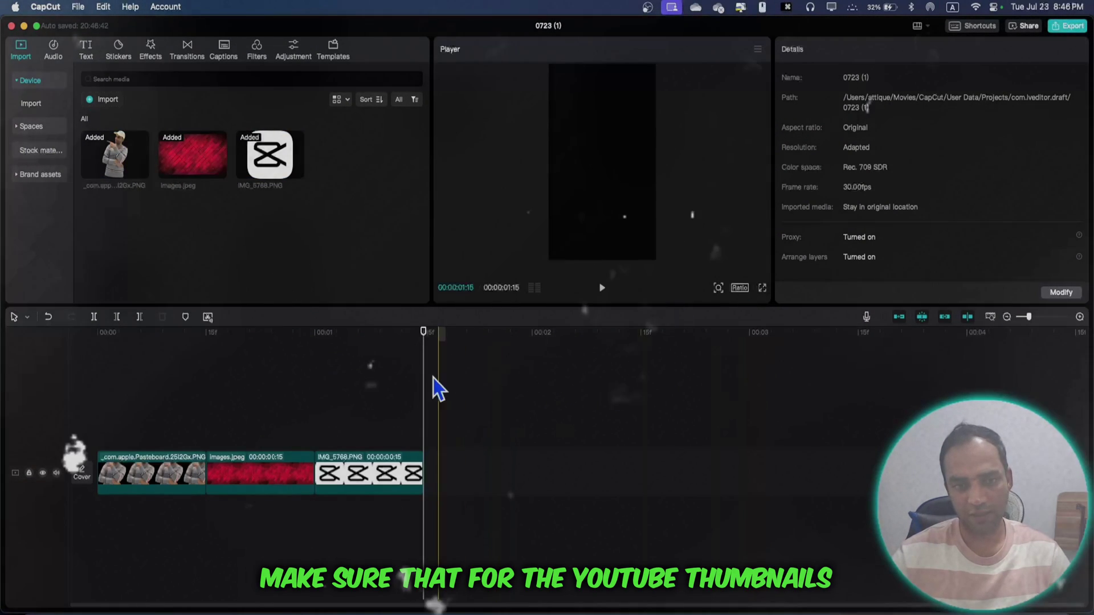
Set the project aspect ratio to 16:9
click(380, 393)
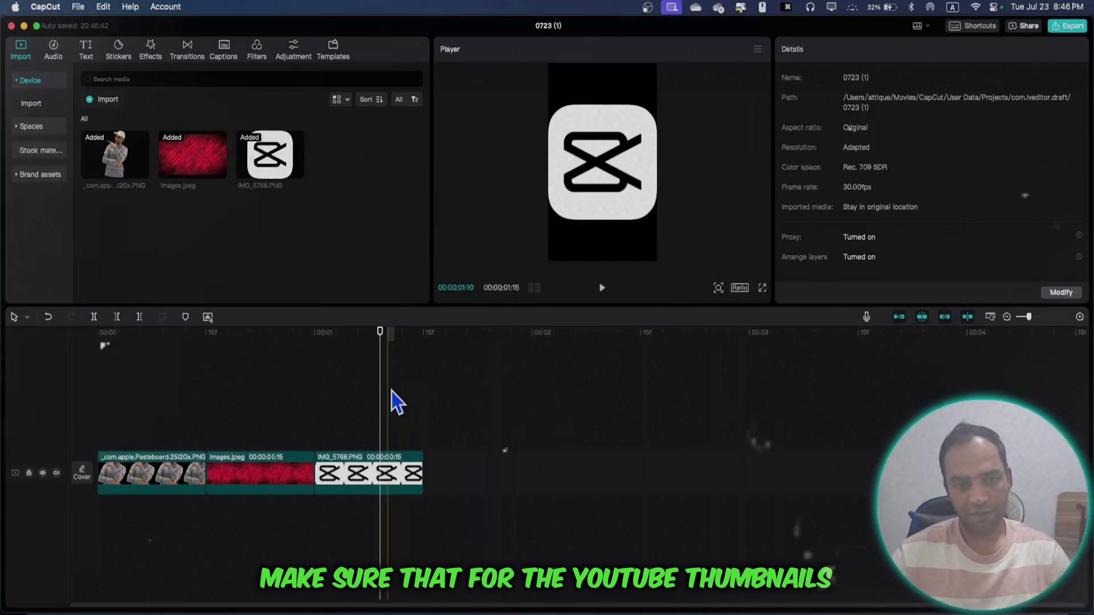
click(740, 288)
click(784, 336)
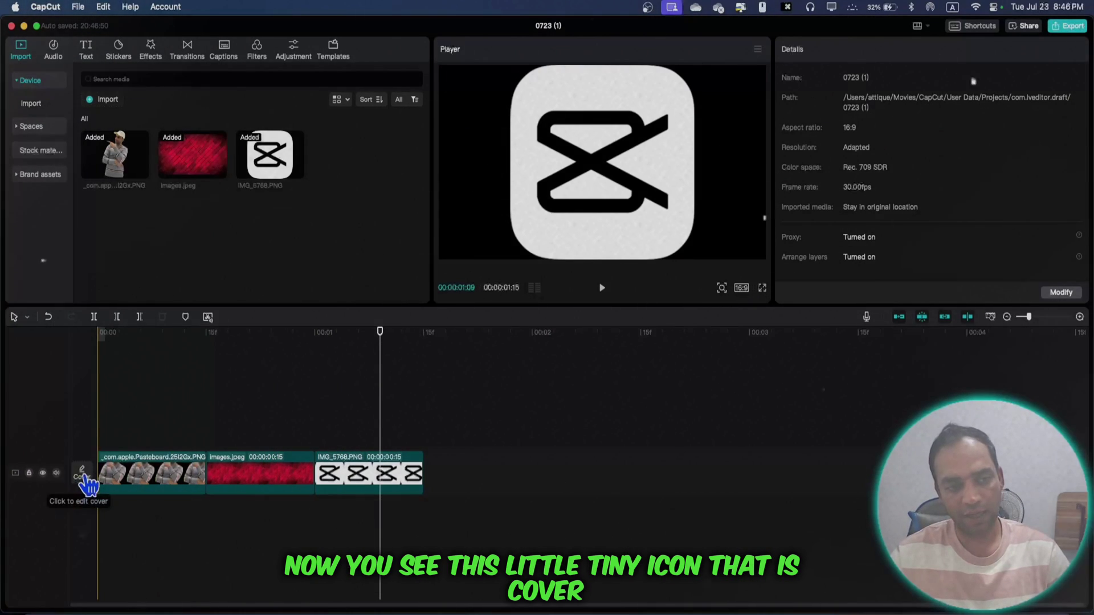
Apply a cover template, raise its title, and shrink the presenter image beside the yellow You block
click(83, 475)
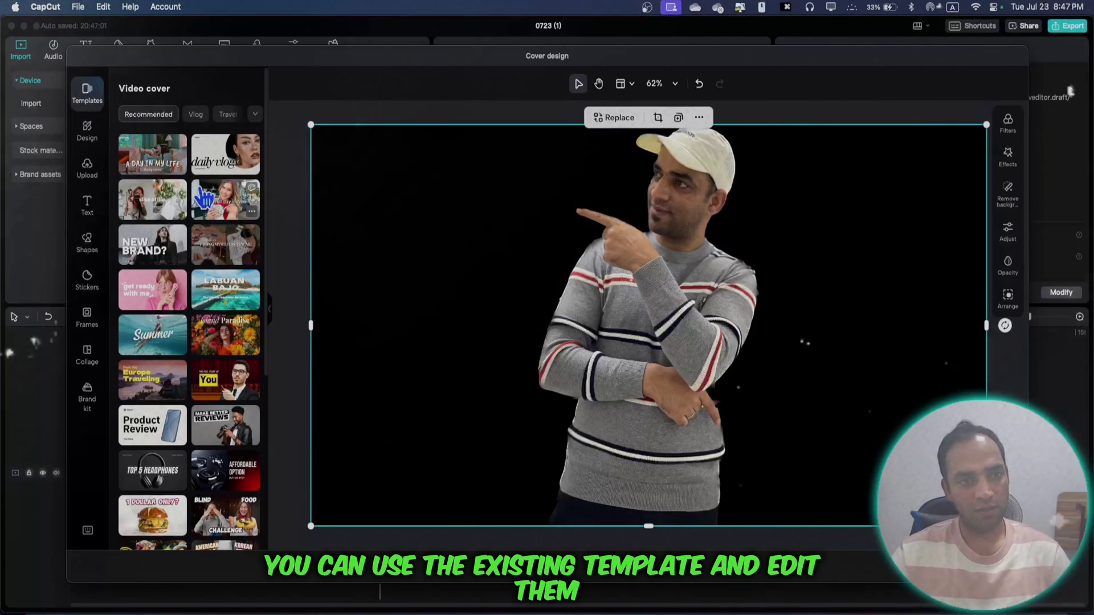
click(170, 166)
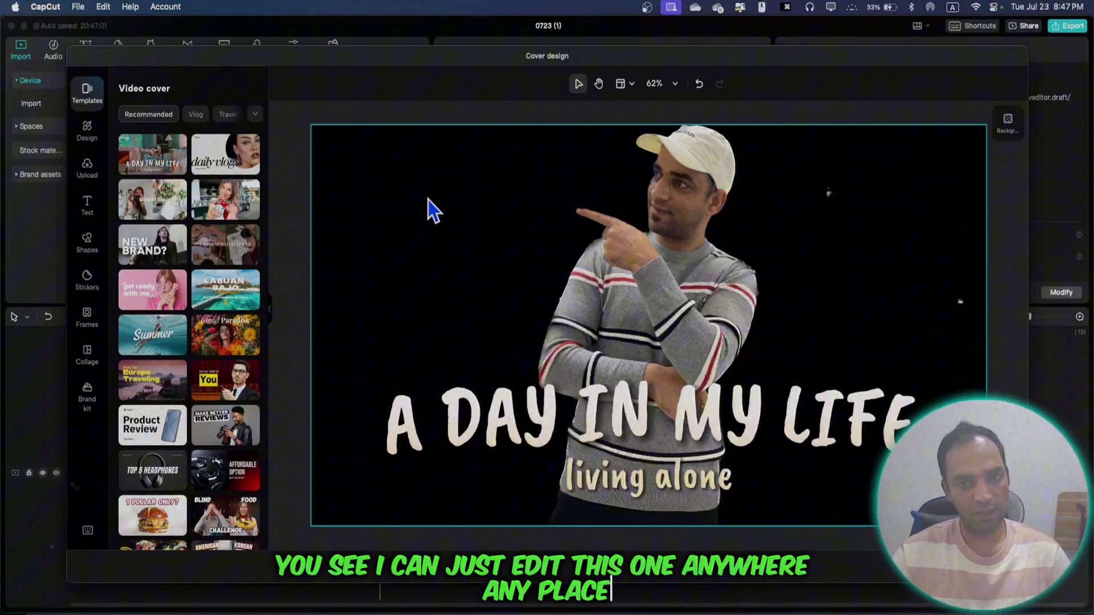
click(626, 367)
drag(627, 367, 619, 222)
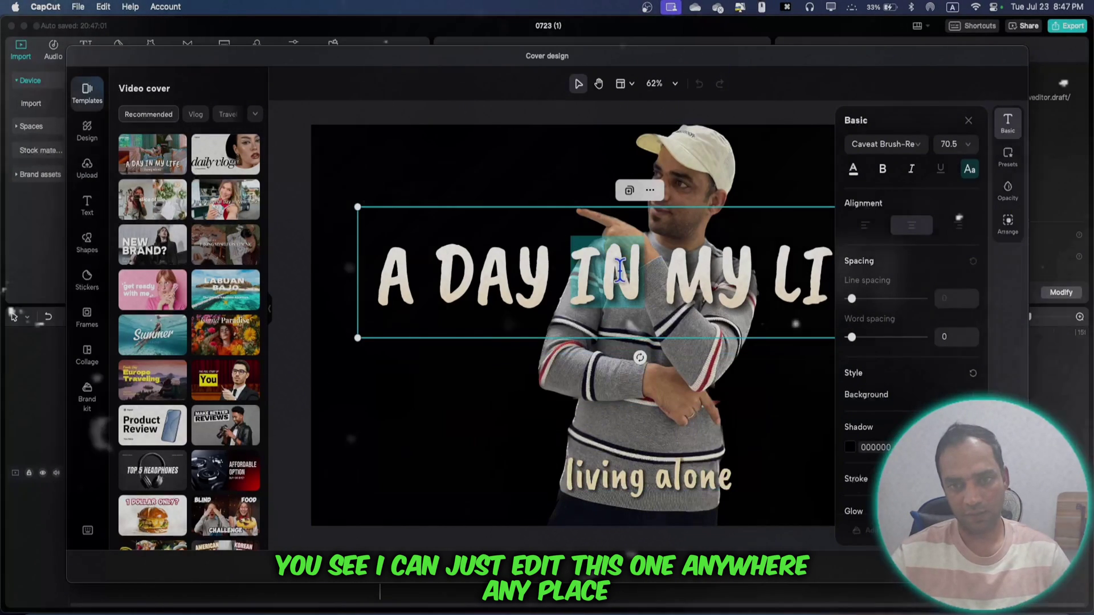
double_click(619, 273)
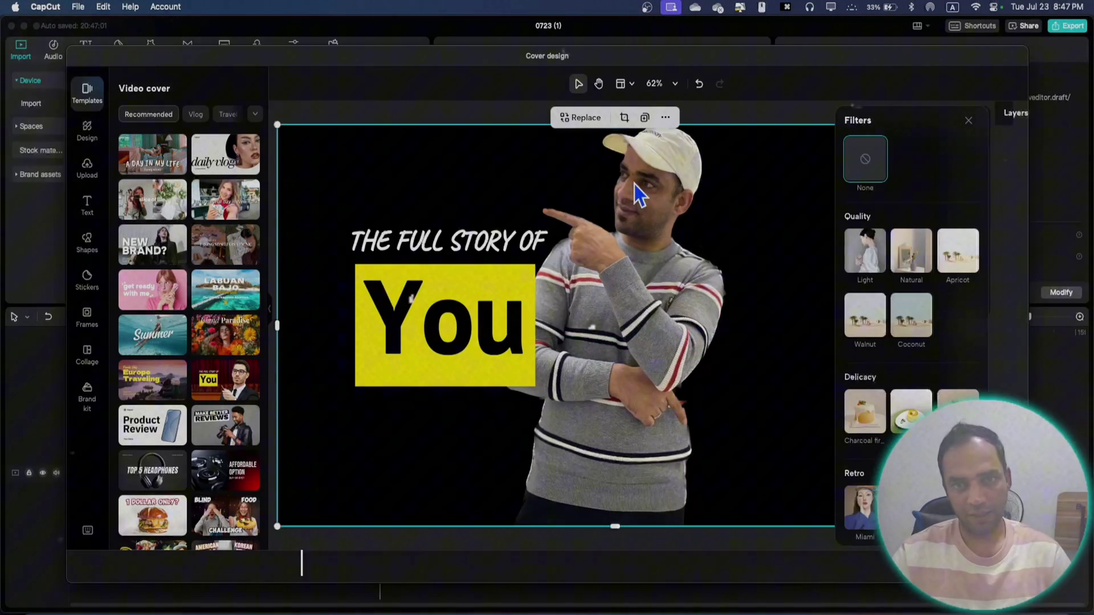
drag(281, 123, 616, 321)
drag(698, 384, 583, 244)
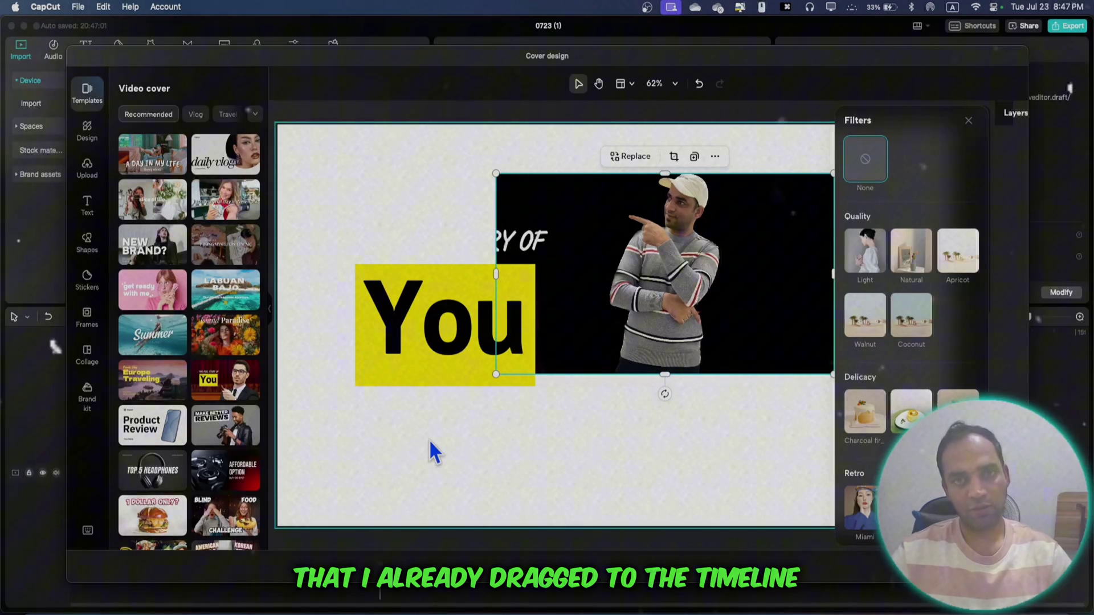
From the cover's Design > Upload panel, open the image file chooser on the Thumbnail folder
click(87, 130)
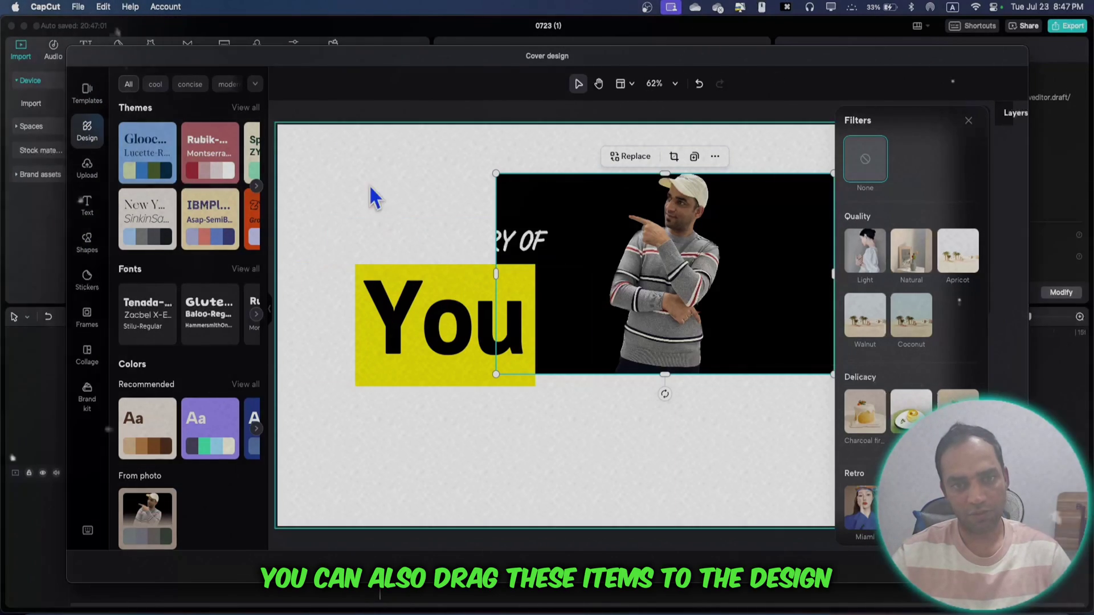
click(86, 168)
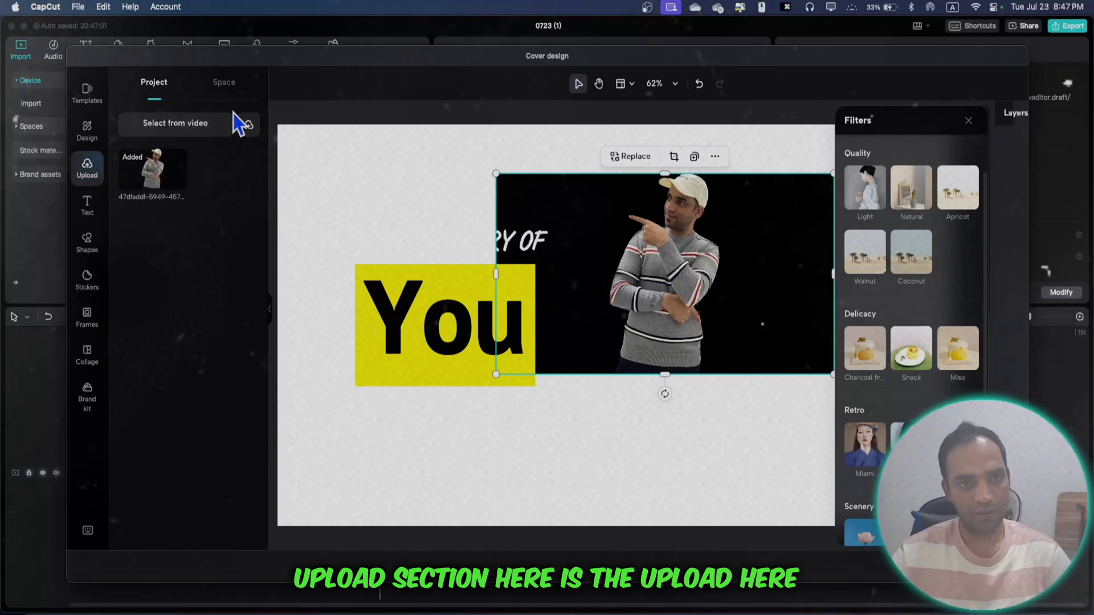
click(248, 126)
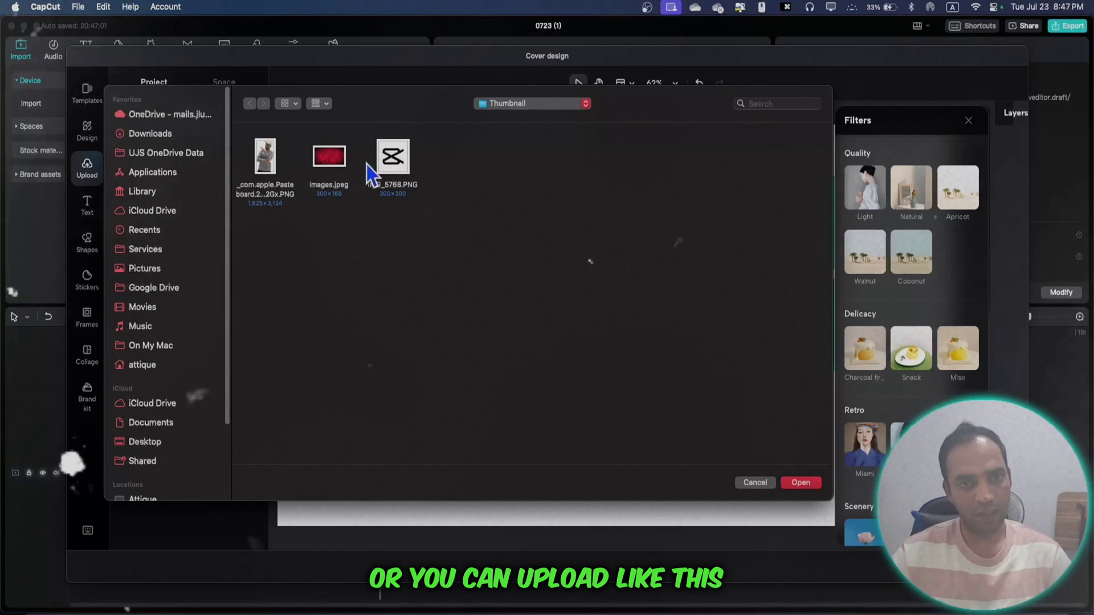
Upload the logo IMG_5768.PNG and the red wood images.jpeg to the cover project
click(397, 162)
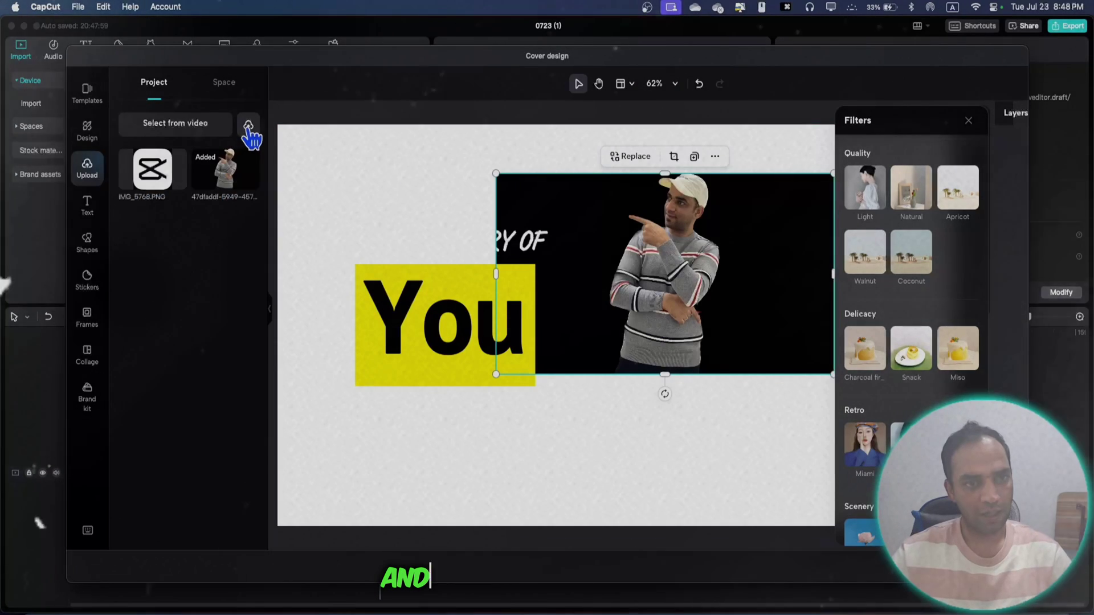
click(248, 126)
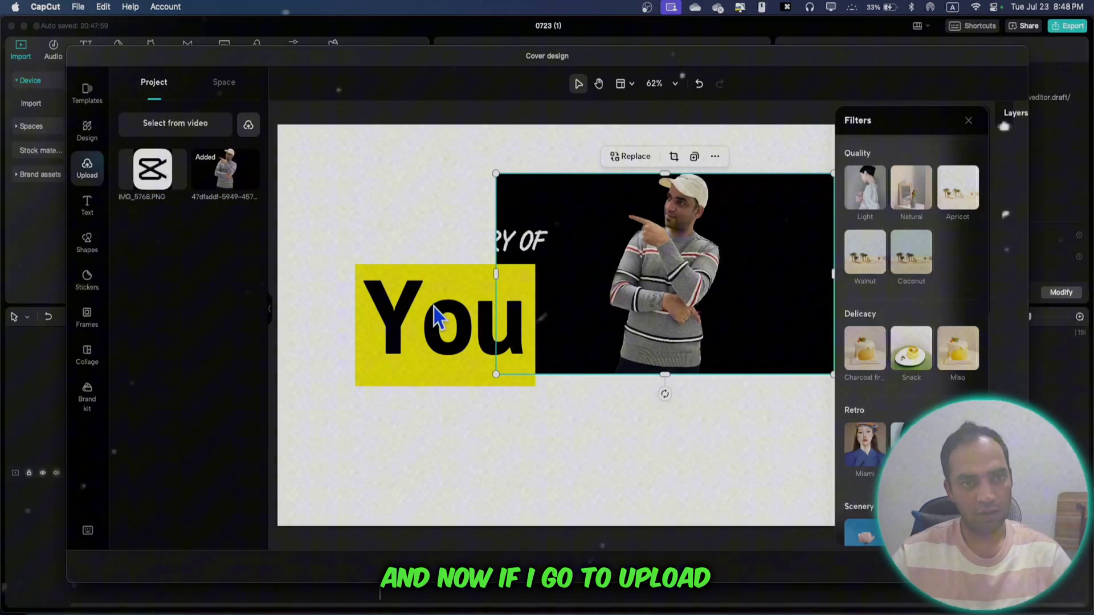
double_click(342, 160)
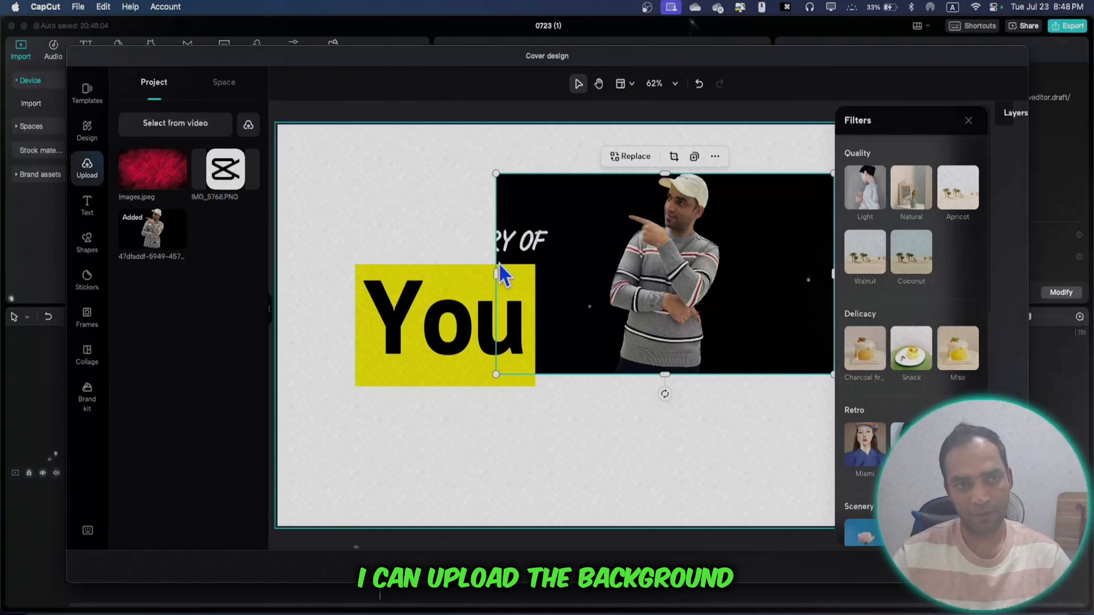
Drag images.jpeg onto the cover so the red wood fills the canvas as the top layer
drag(147, 174, 569, 244)
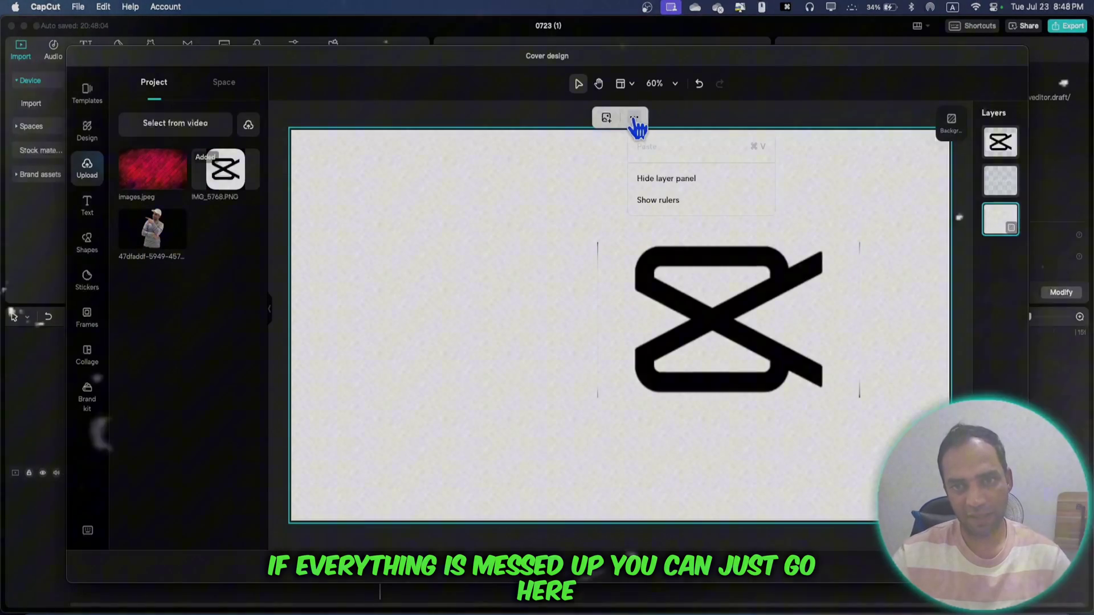
click(640, 177)
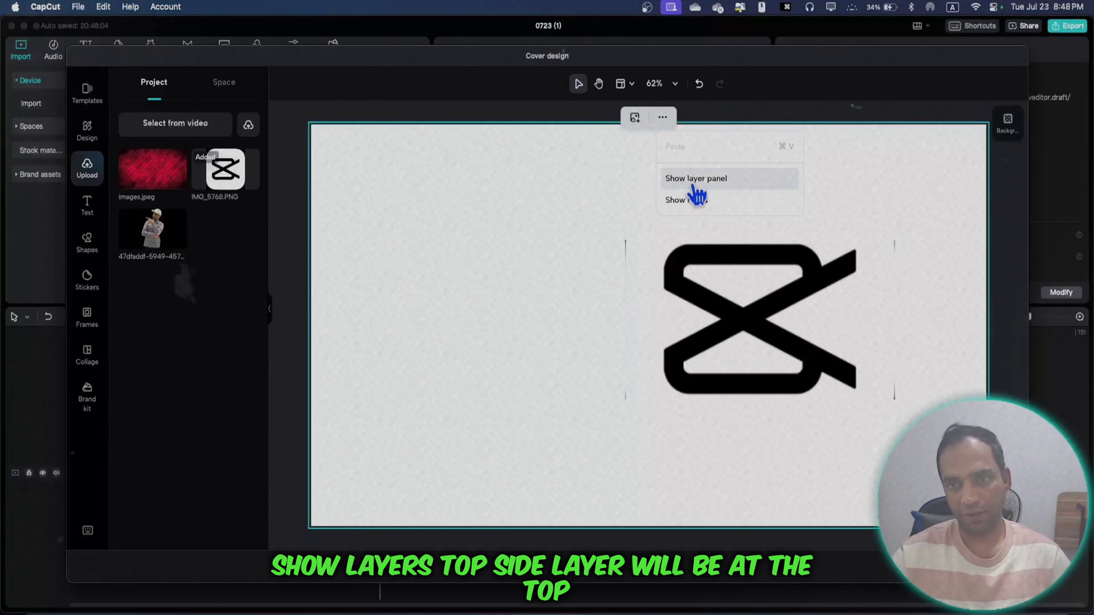
click(693, 180)
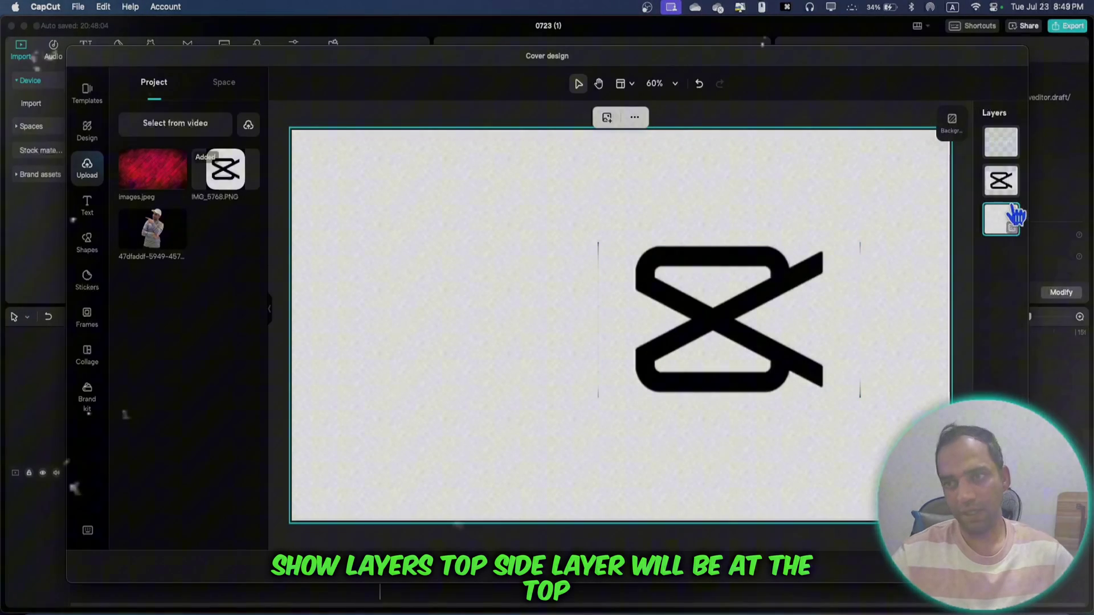
click(750, 323)
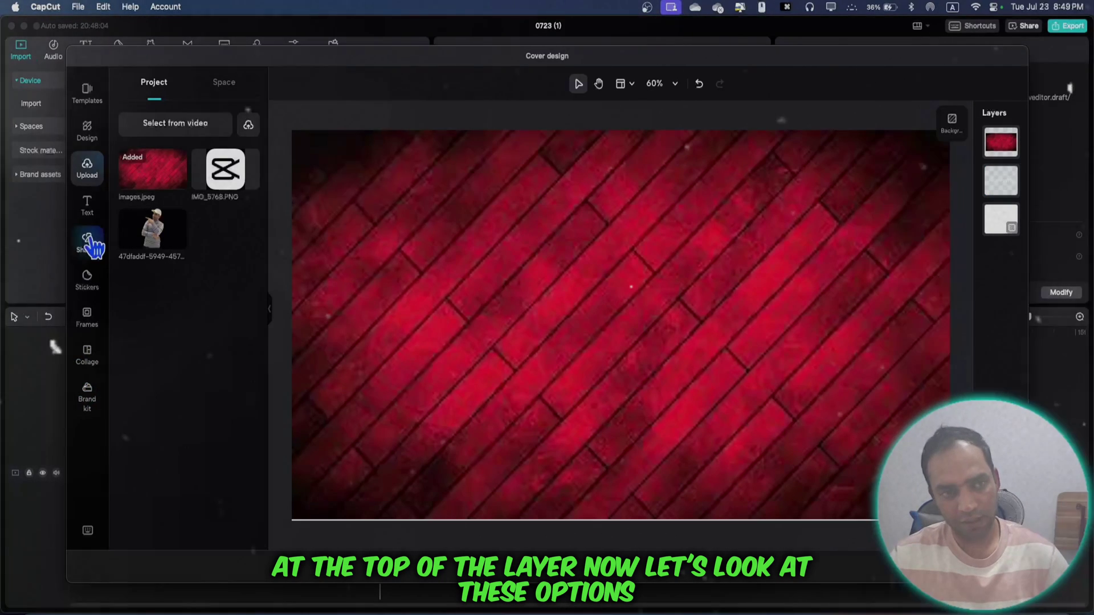
Browse the text, shape, sticker and frame panels, then open the Brand kit assets
click(88, 207)
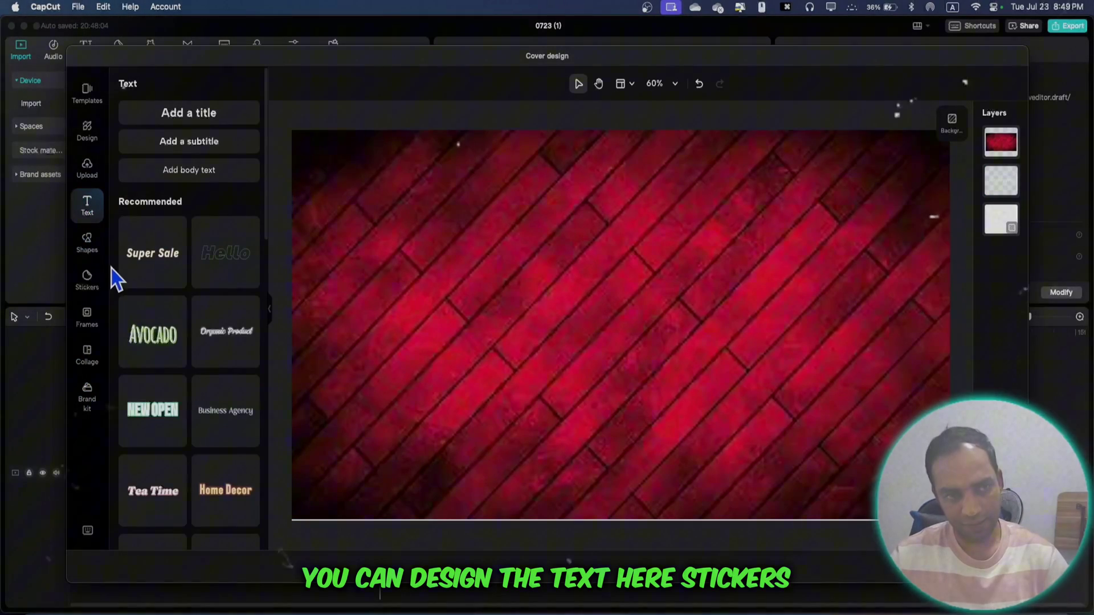
click(91, 246)
click(89, 280)
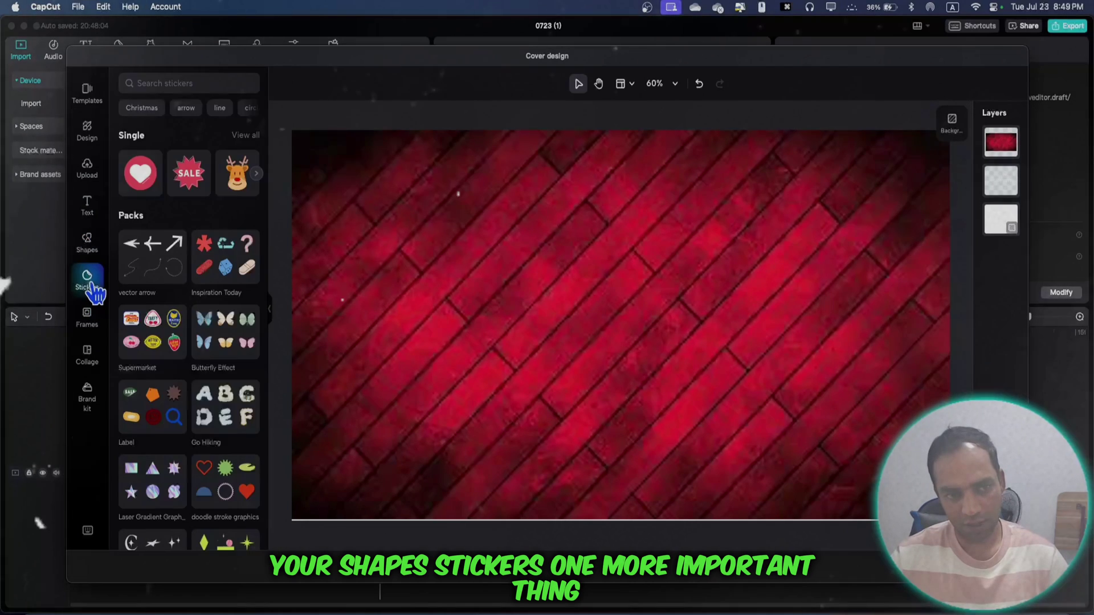
click(87, 316)
click(89, 402)
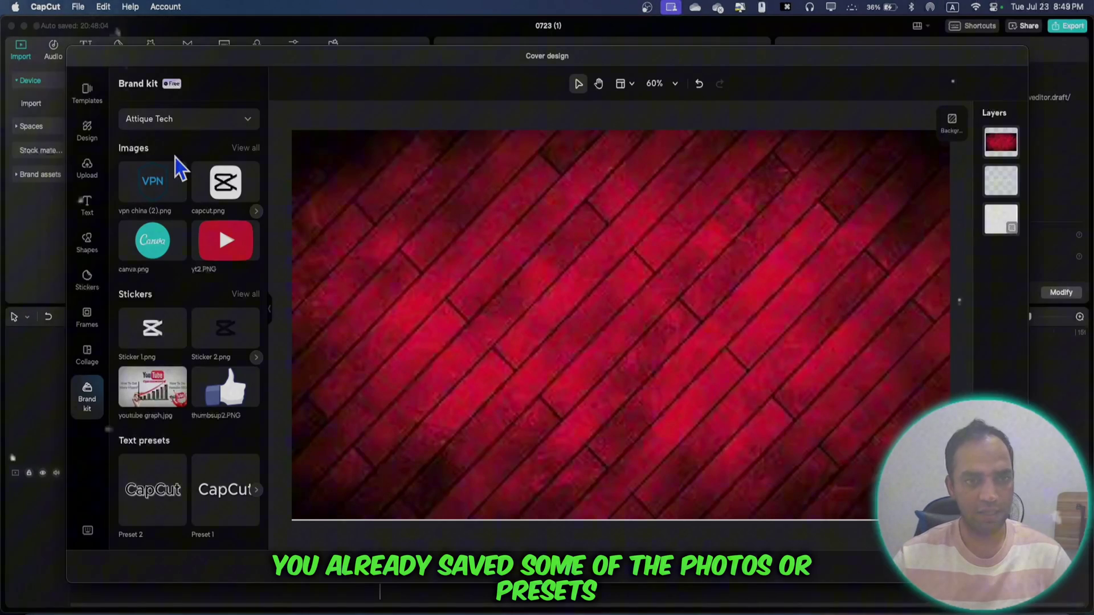
click(655, 309)
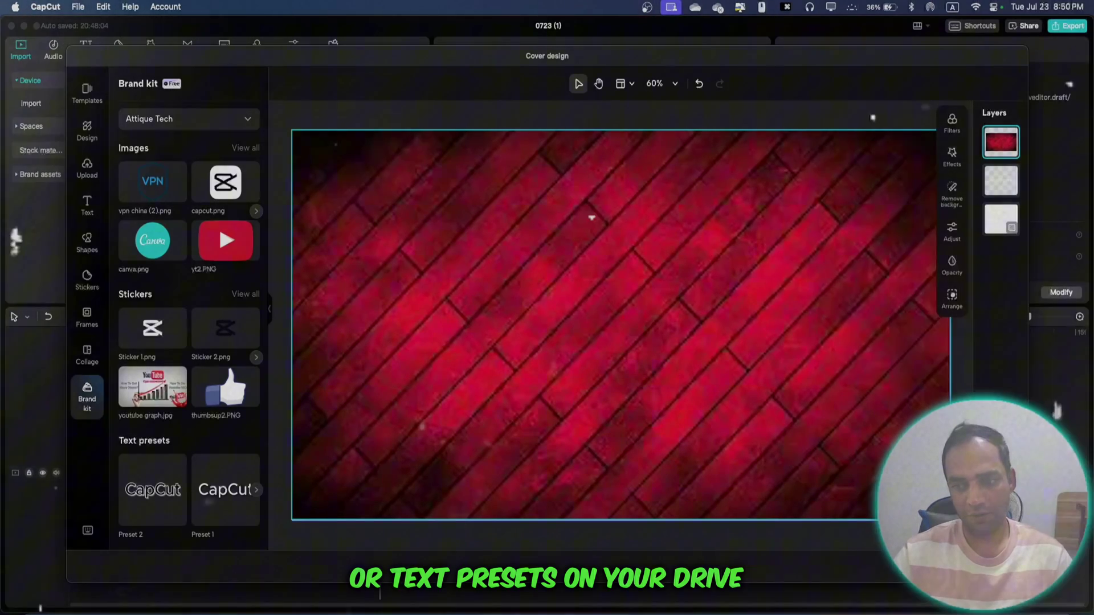
click(301, 401)
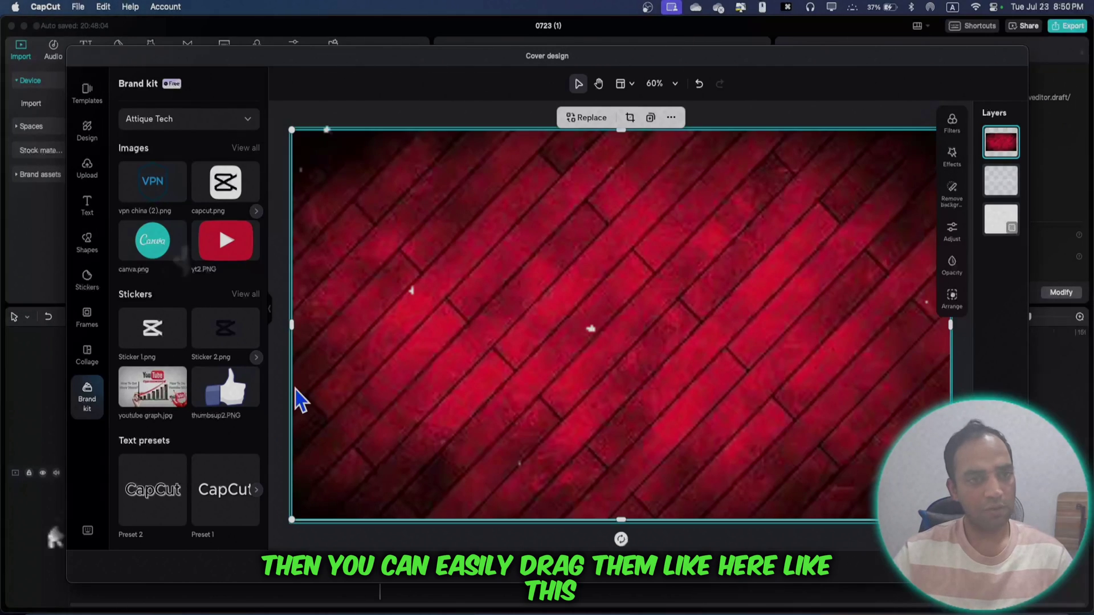
Drop the thumbsup2.PNG sticker onto the cover and move it to the bottom-left corner
drag(231, 403, 501, 308)
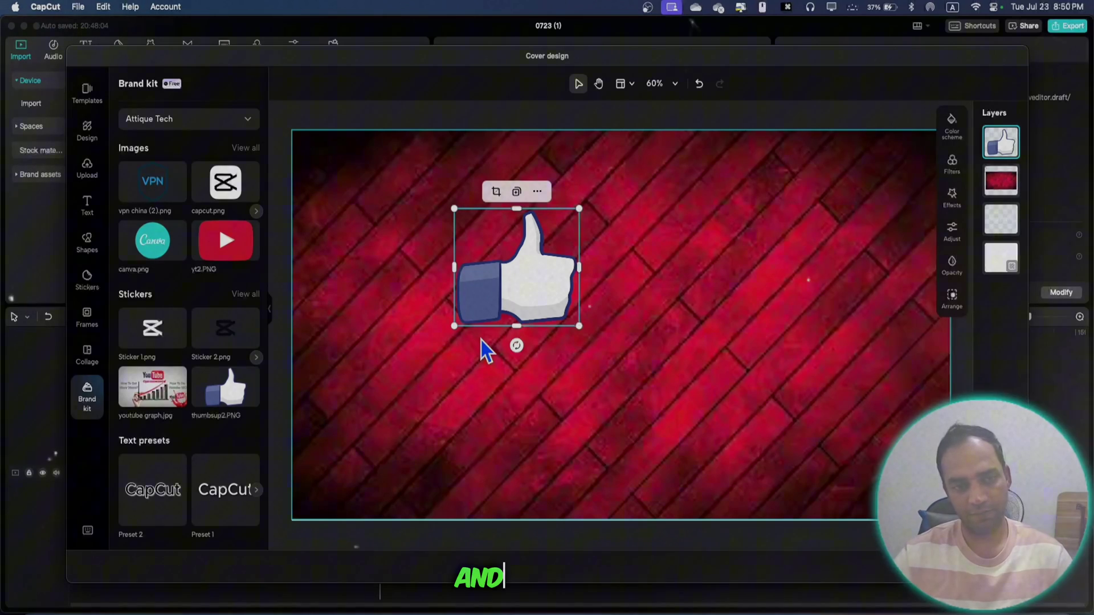
drag(522, 283, 379, 456)
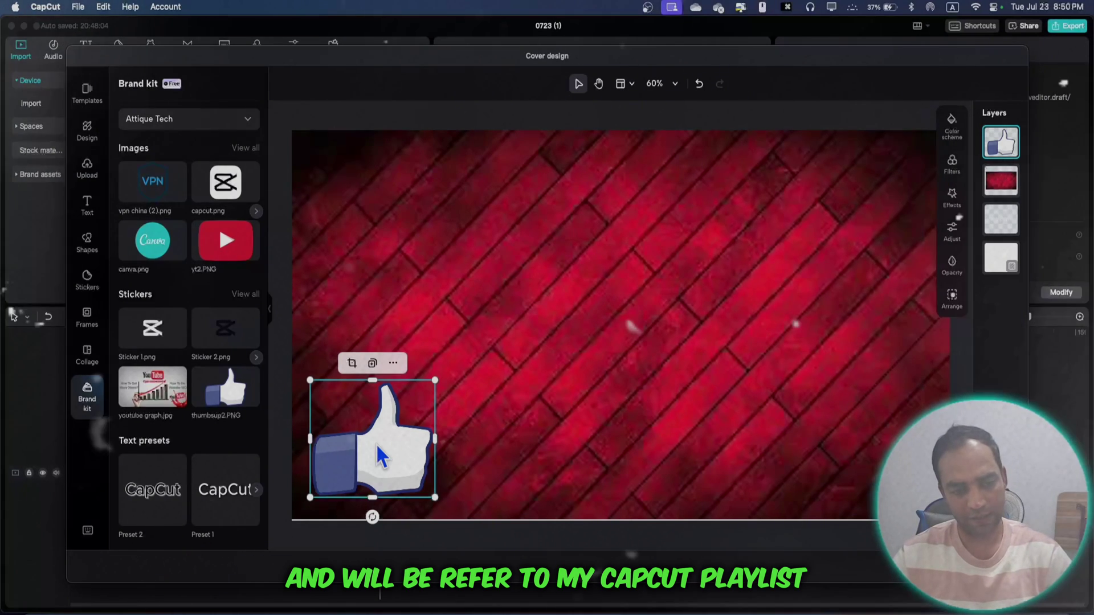
click(282, 319)
drag(192, 185, 205, 208)
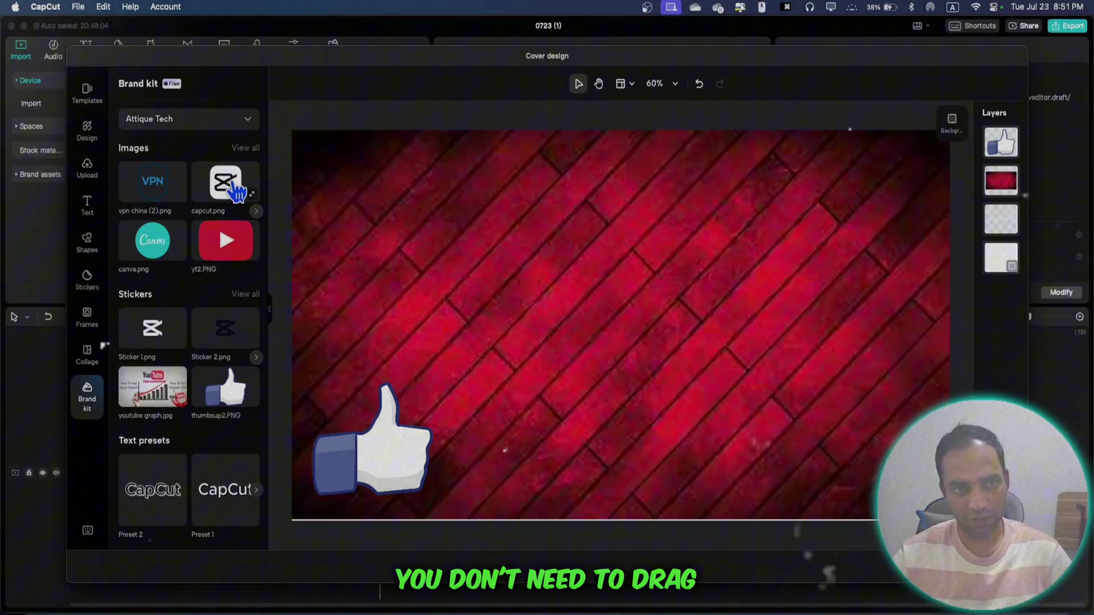
Add capcut.png near the top, then add the presenter with background auto-removed, enlarged on the right
click(211, 188)
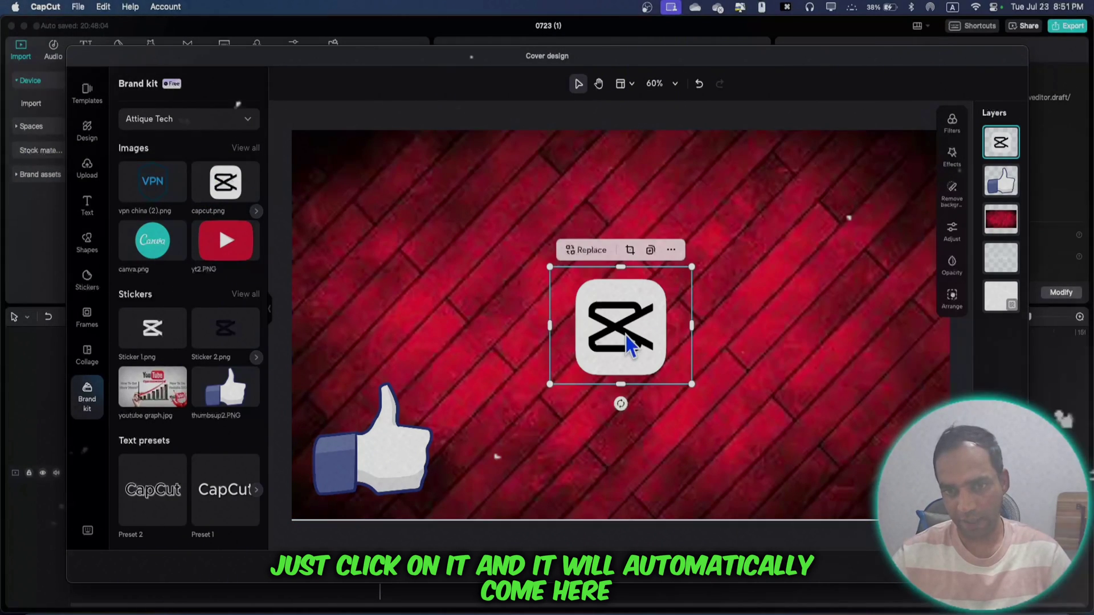
drag(627, 342, 419, 275)
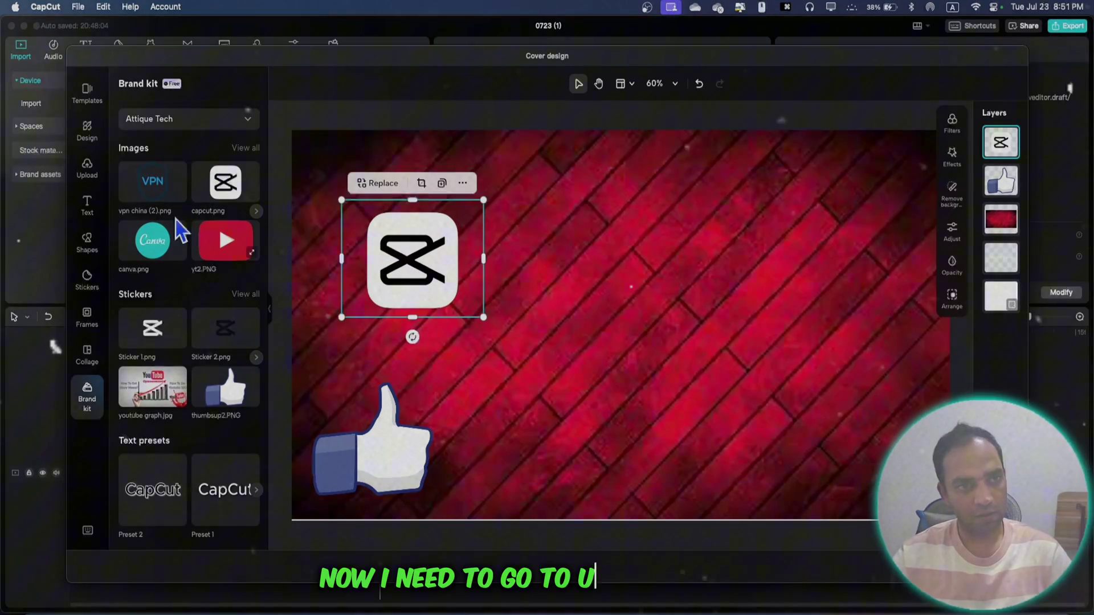
click(87, 168)
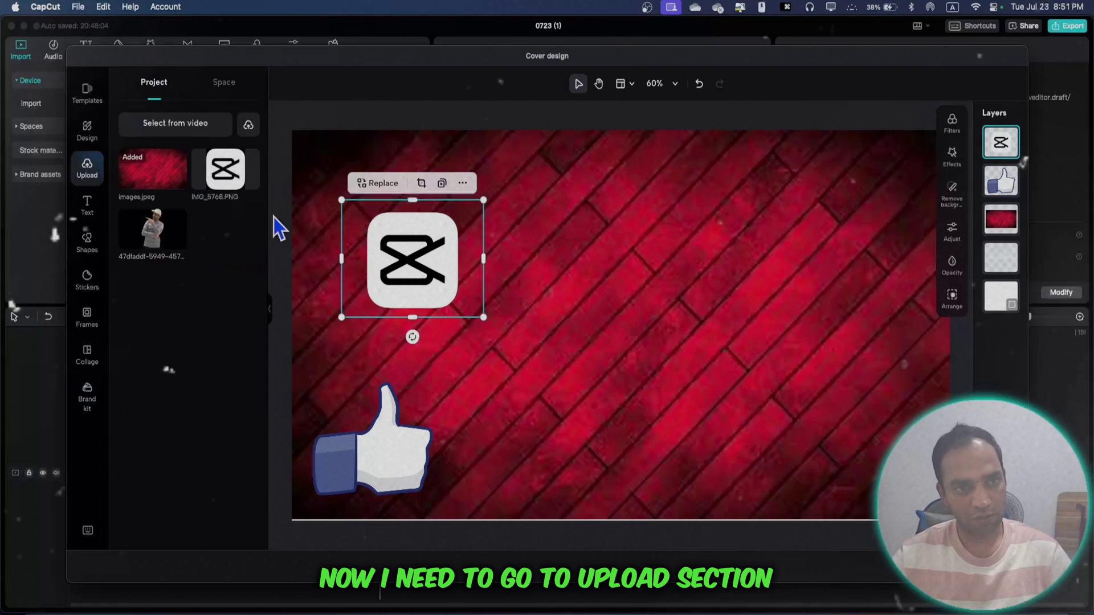
click(159, 228)
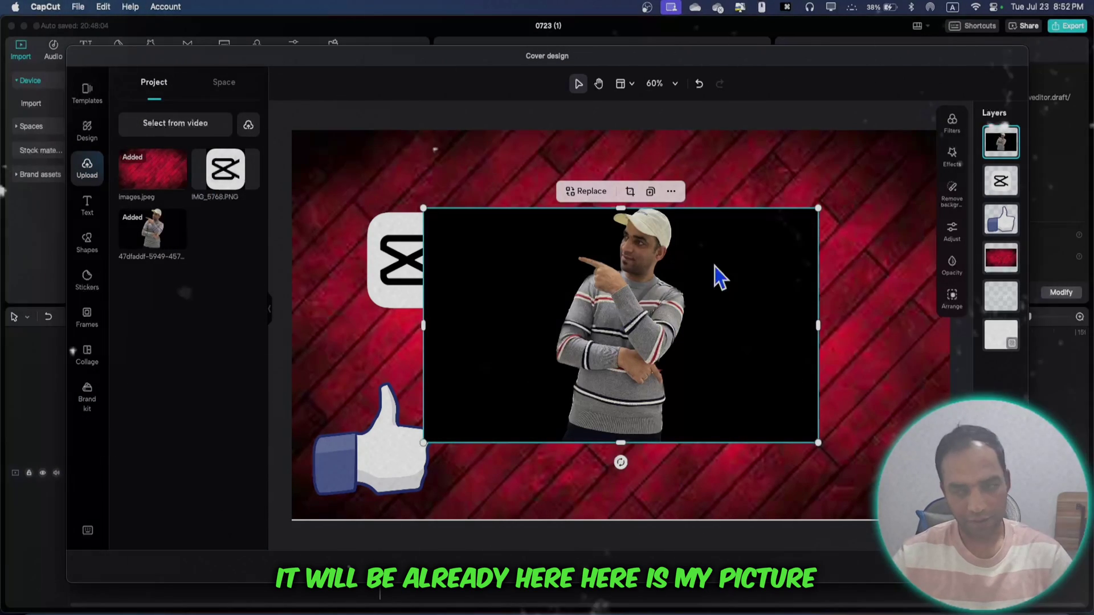
click(953, 194)
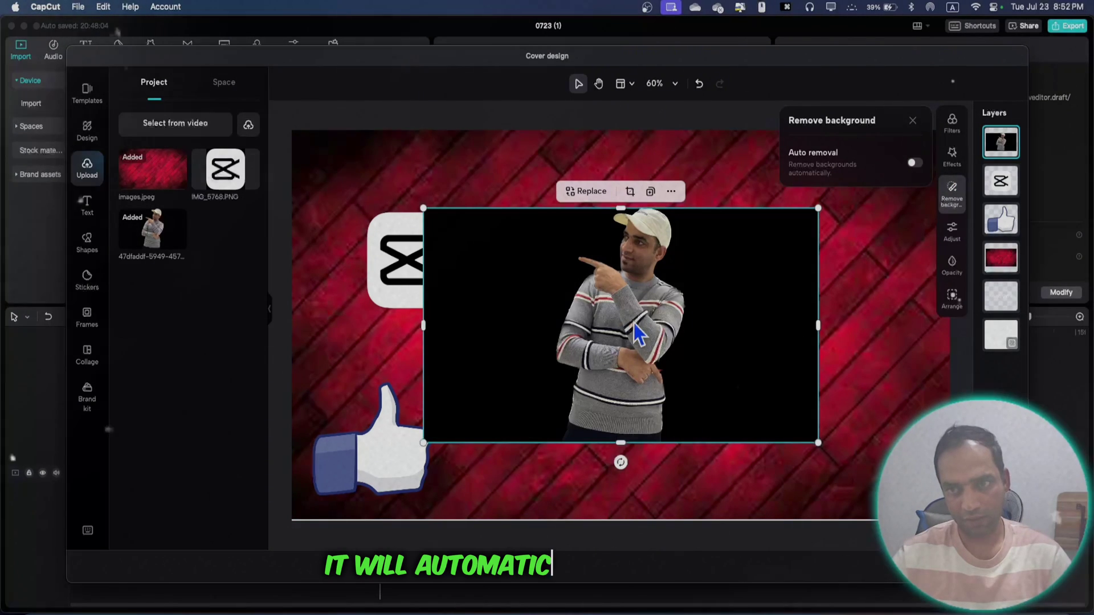
click(915, 164)
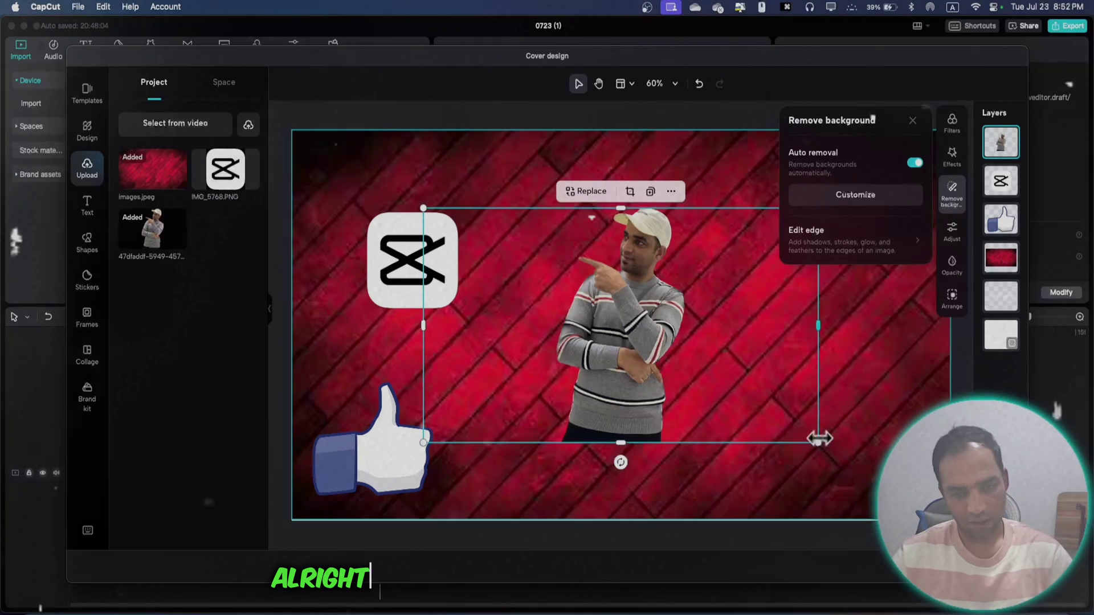
drag(818, 443, 1005, 555)
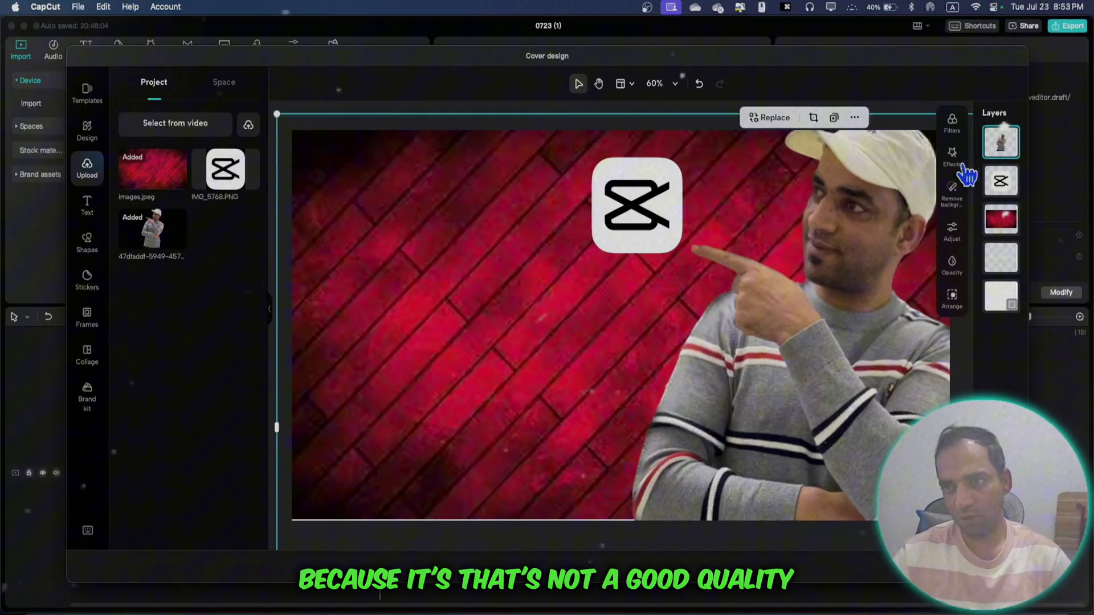
Adjust the presenter cutout to warmth 51, tint -78 and vibrance -100
click(952, 122)
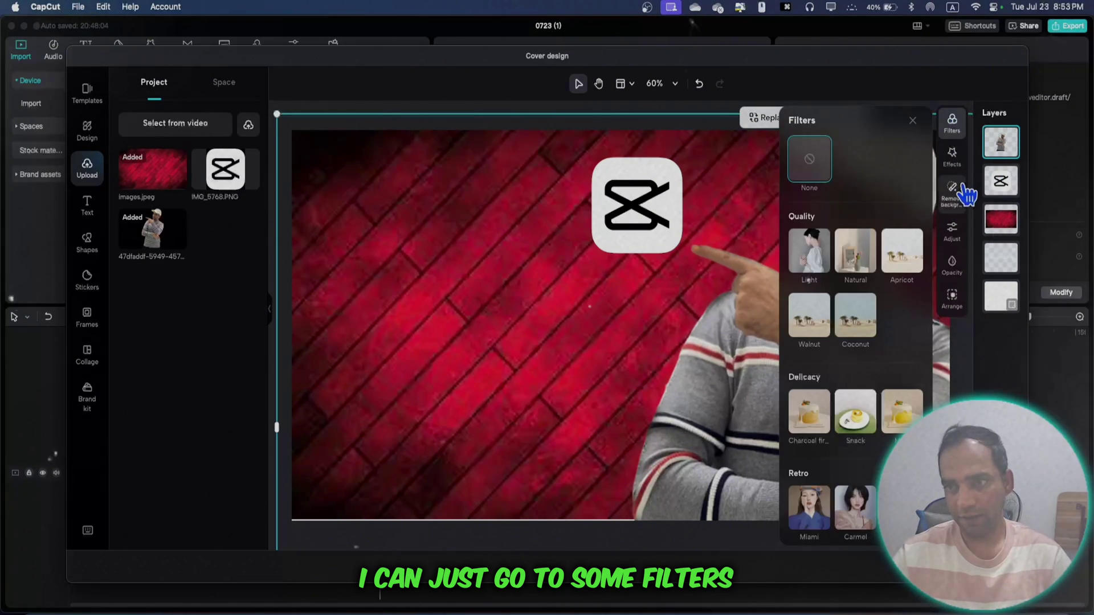
click(951, 156)
click(952, 231)
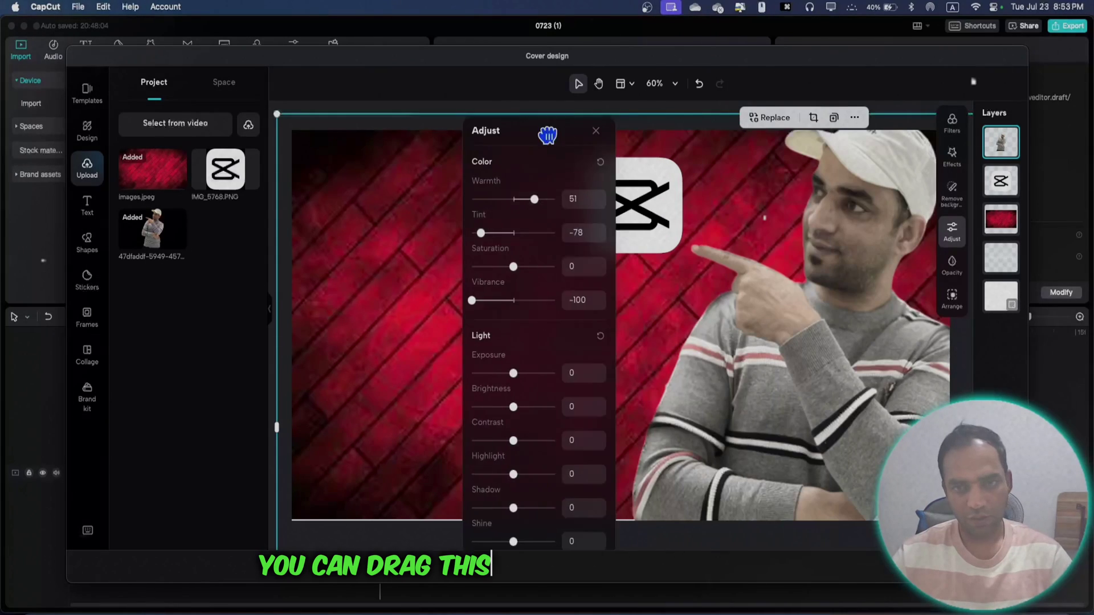
drag(542, 129, 447, 122)
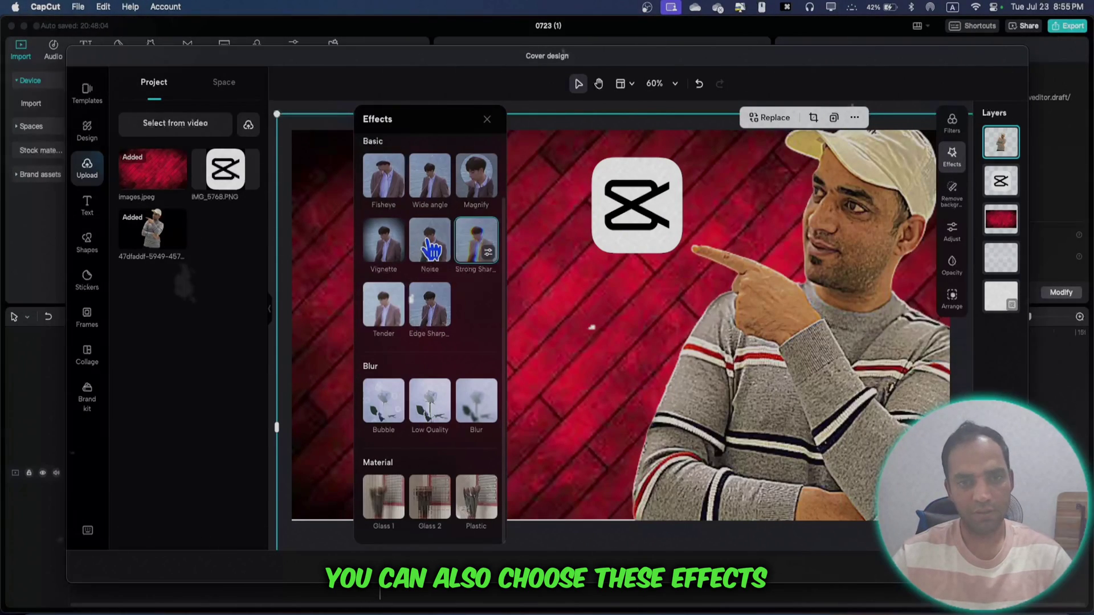
click(486, 119)
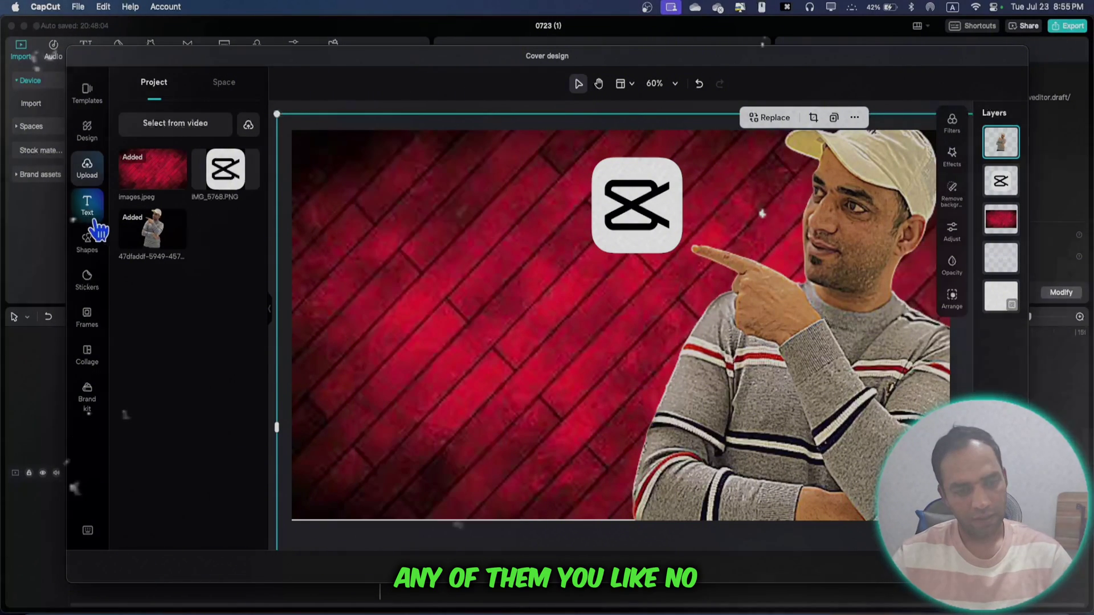
Add text styles, delete GYM FITNESS, BABYTOY, 30% OFF and FITNESS, and retype SALE as THUMBNAIL
click(90, 207)
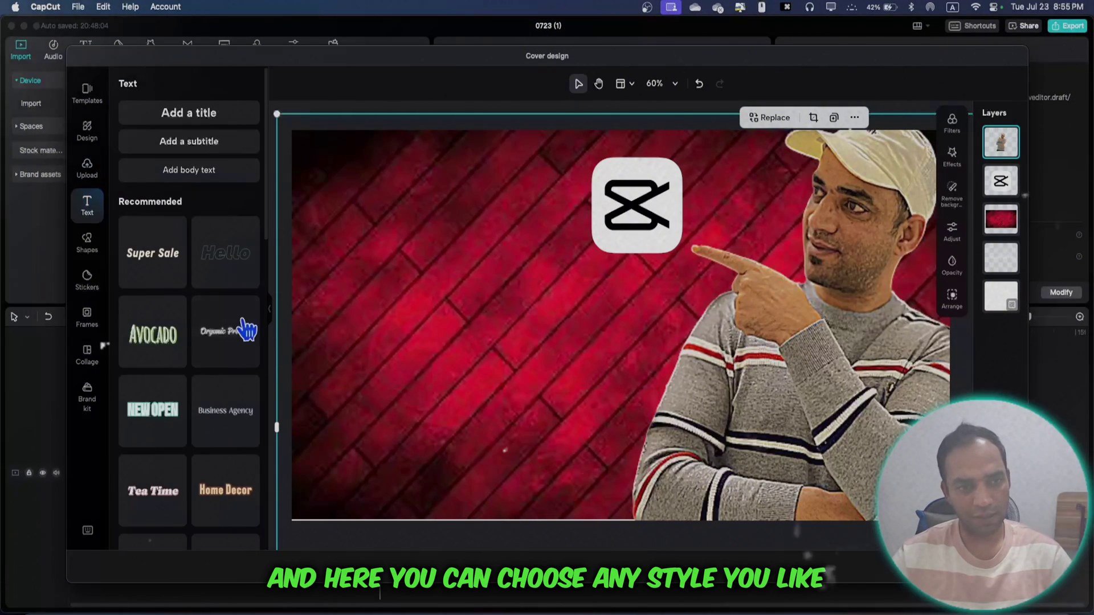
scroll(211, 383, down, 2)
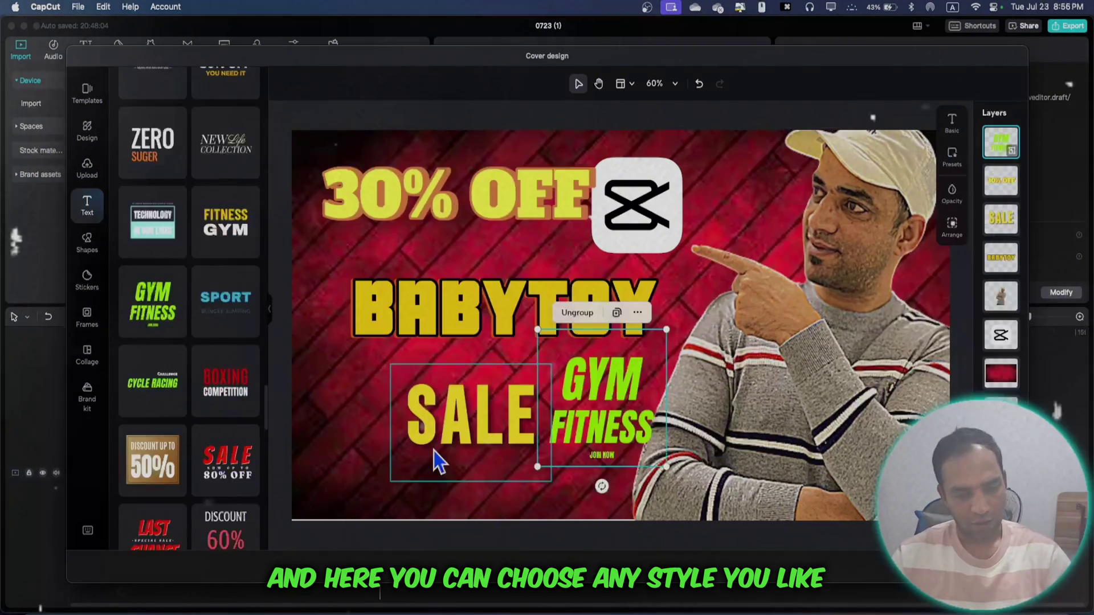
click(624, 381)
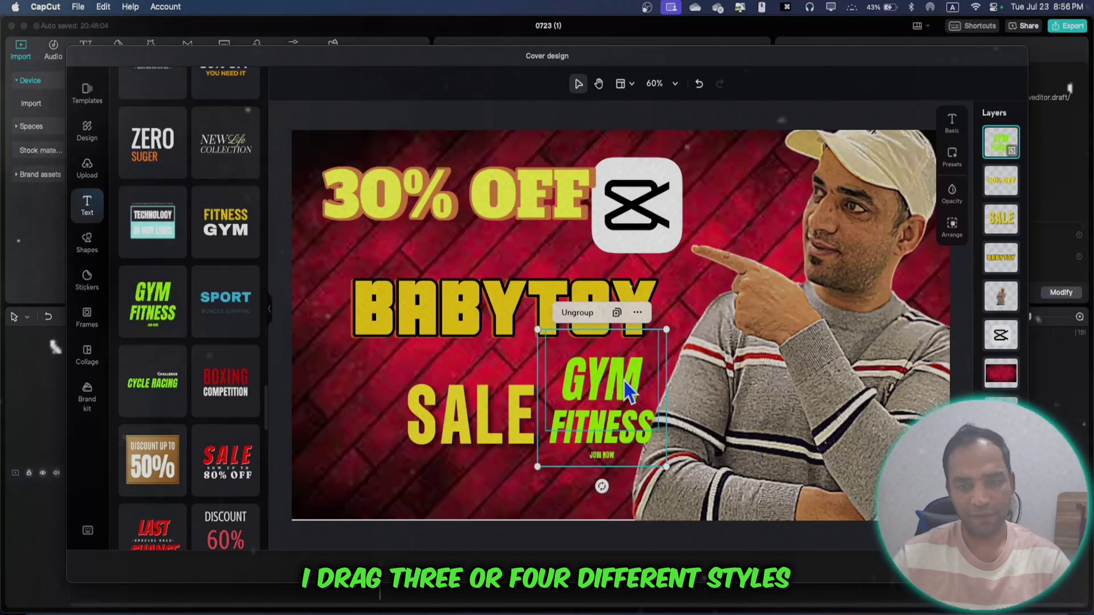
key(Delete)
click(544, 315)
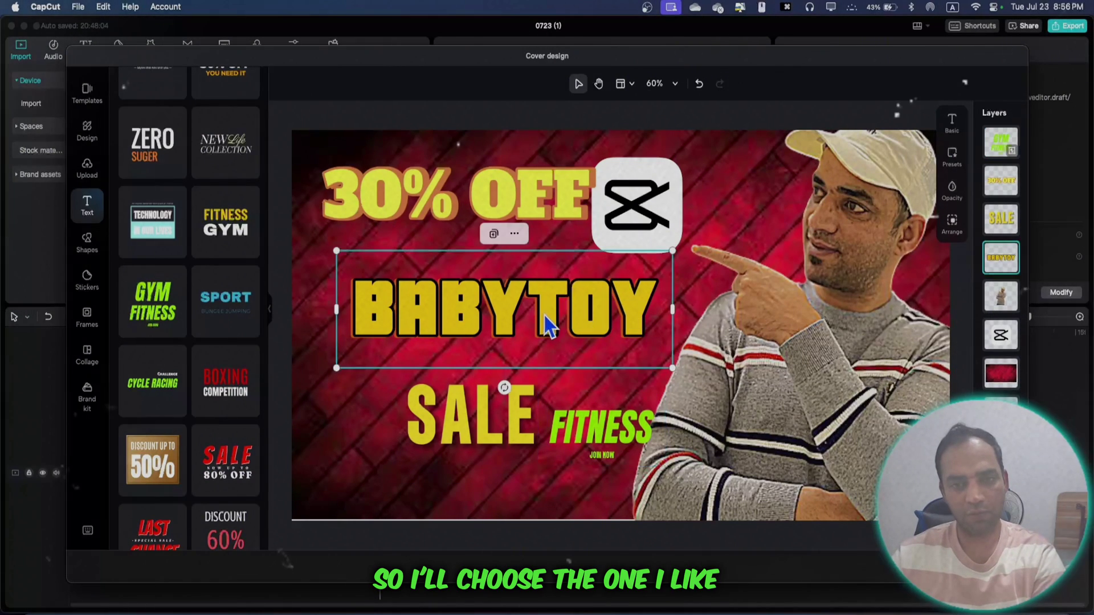
key(Delete)
click(524, 197)
key(Delete)
click(583, 429)
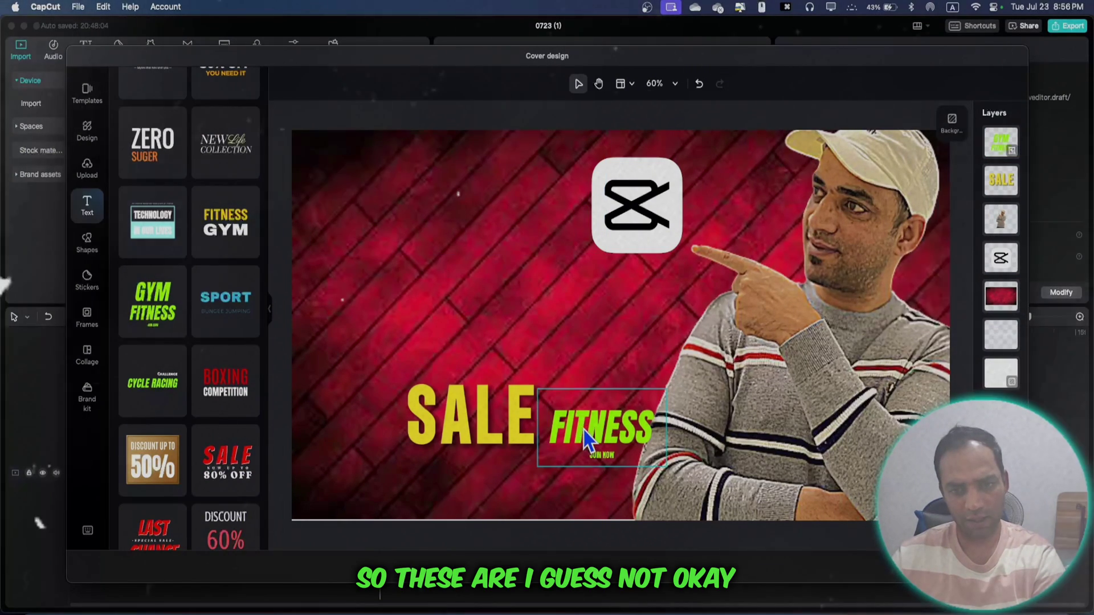
key(Delete)
double_click(511, 417)
text(thu)
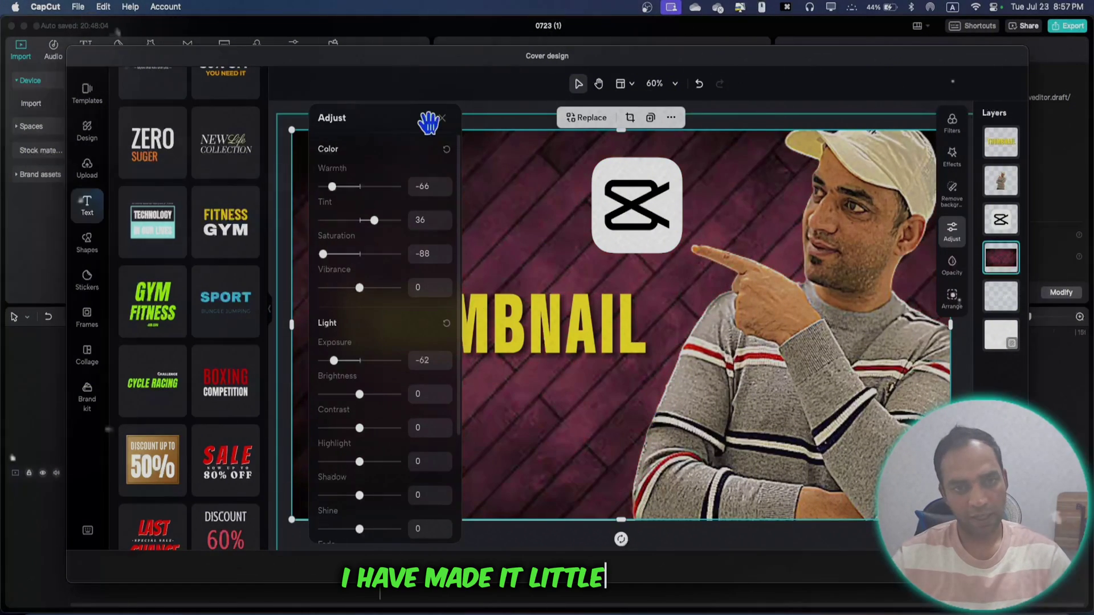
Nudge the THUMBNAIL headline lower and place a duplicate of it underneath
click(448, 125)
click(488, 330)
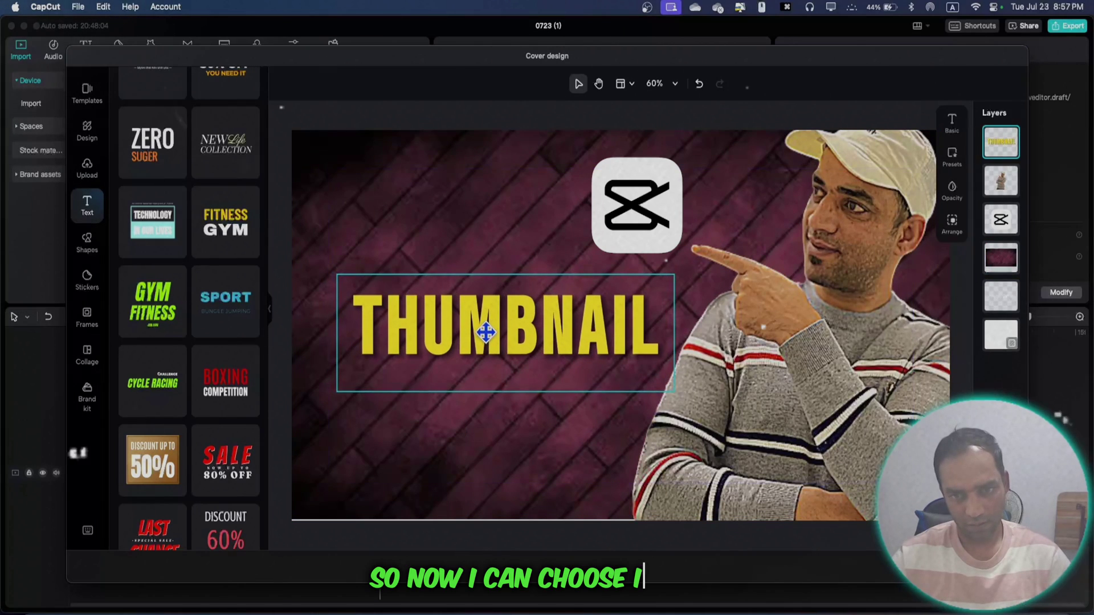
drag(481, 339, 482, 345)
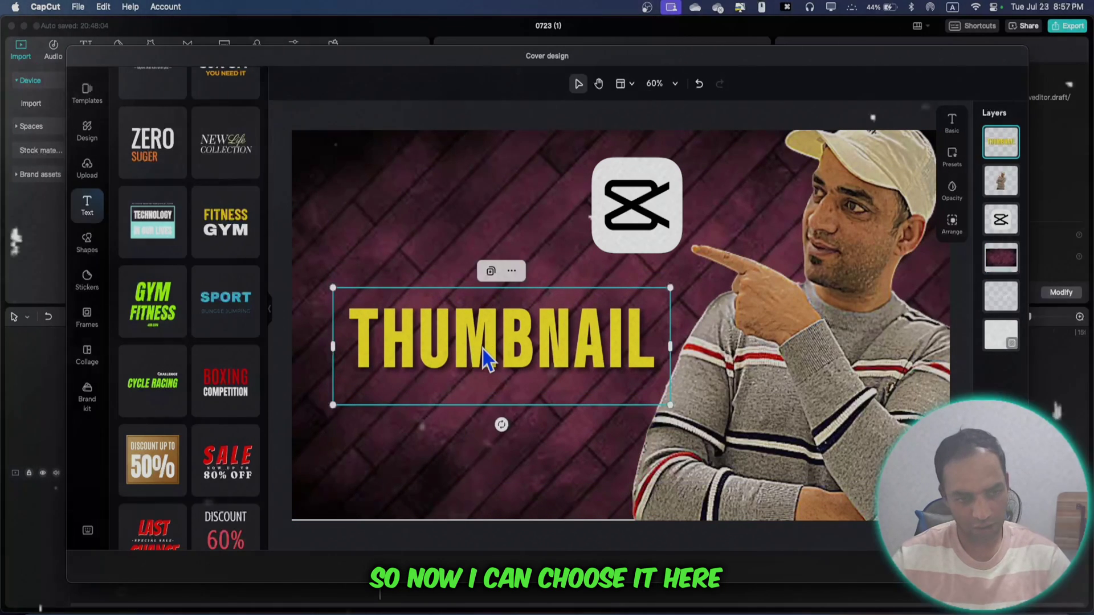
click(512, 274)
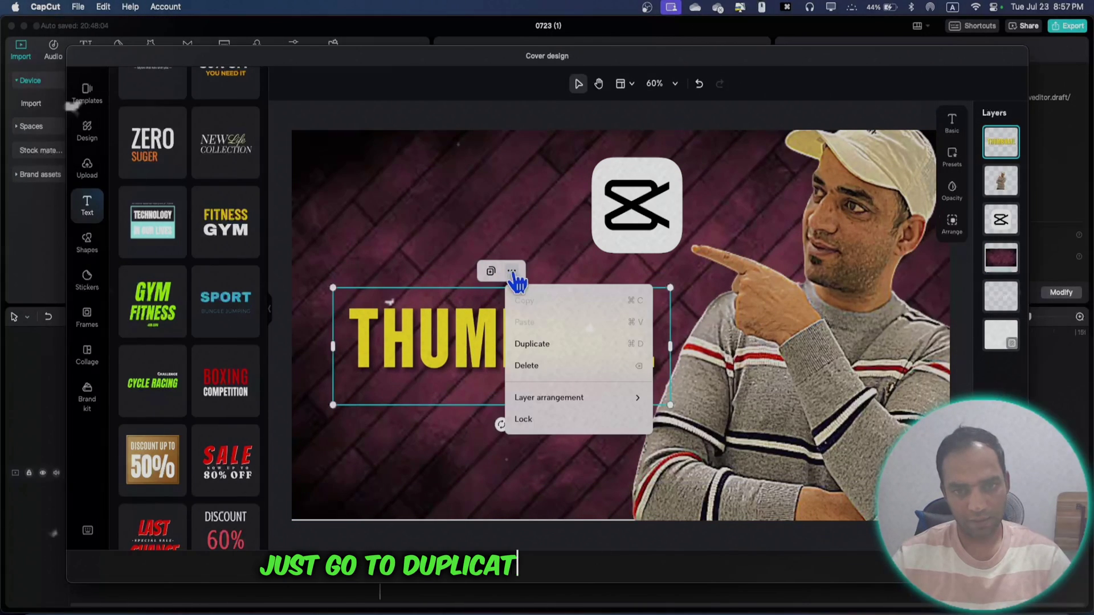
click(535, 343)
drag(536, 343, 482, 419)
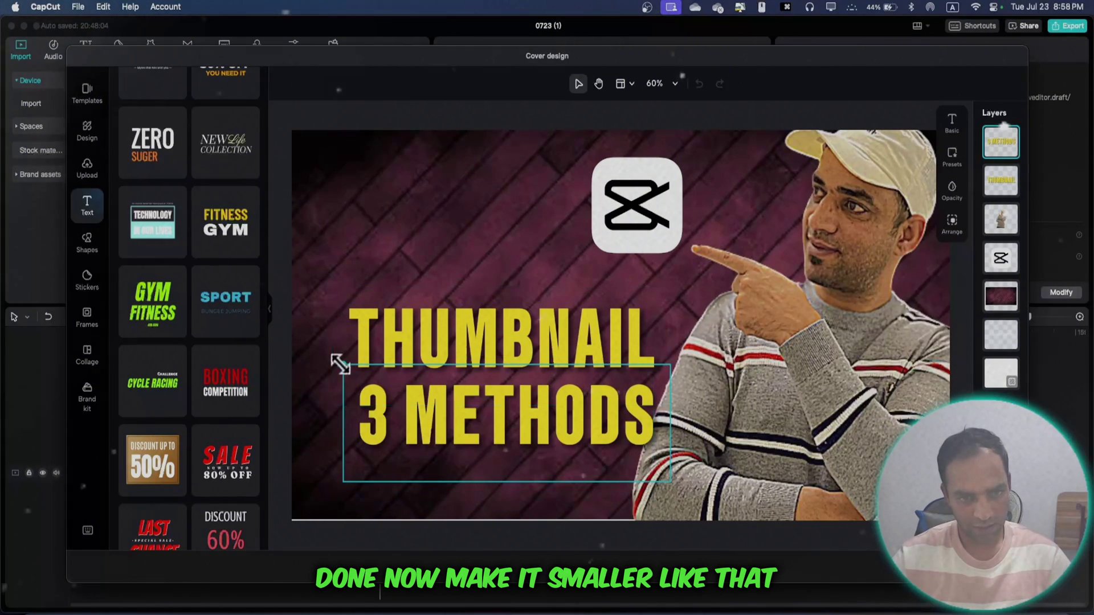
Shrink the 3 METHODS copy beneath THUMBNAIL and save the cover design
drag(339, 361, 441, 422)
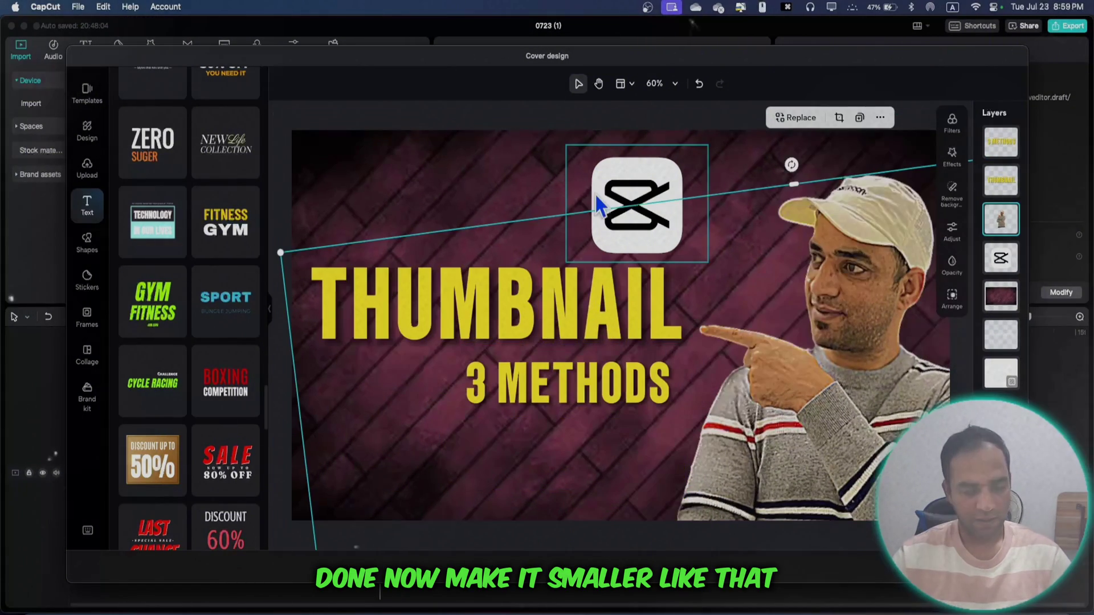
click(437, 121)
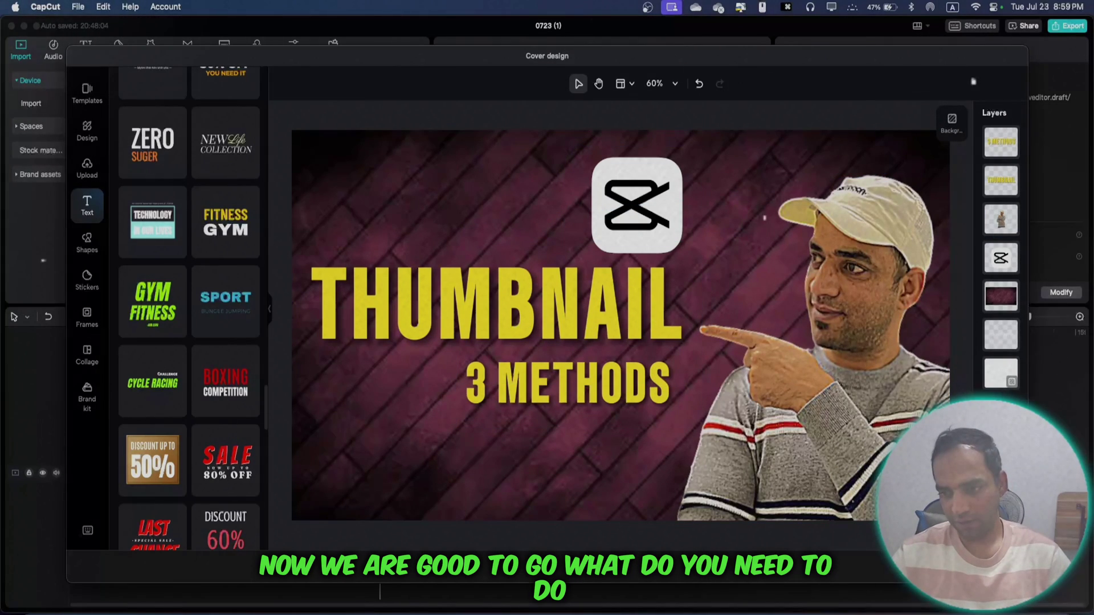
click(973, 81)
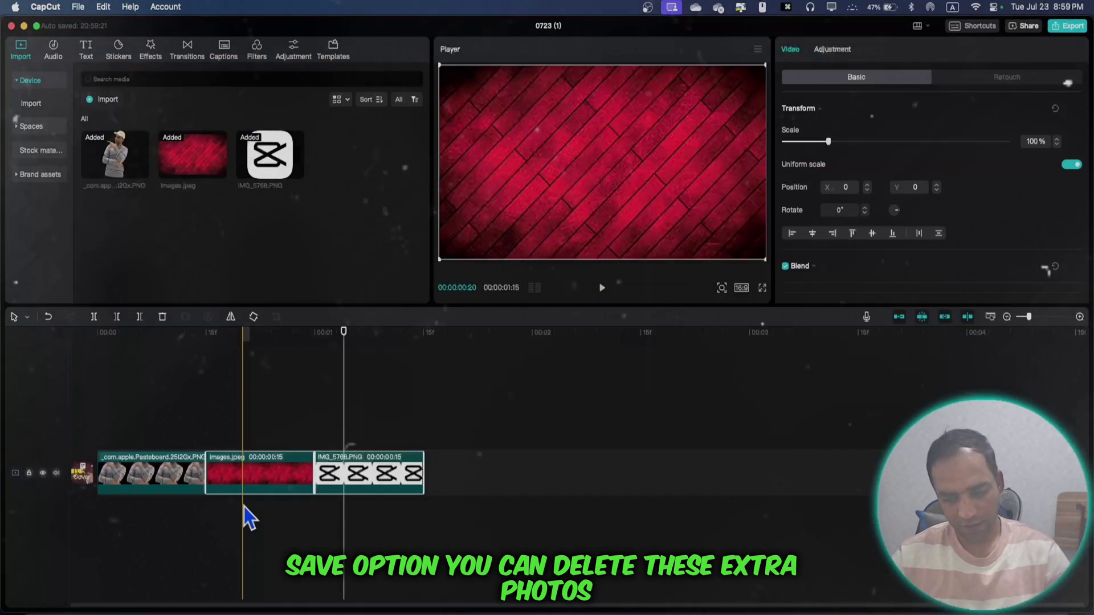
Delete the extra background and logo clips and export at 4K as 'test thumbnail'
key(Delete)
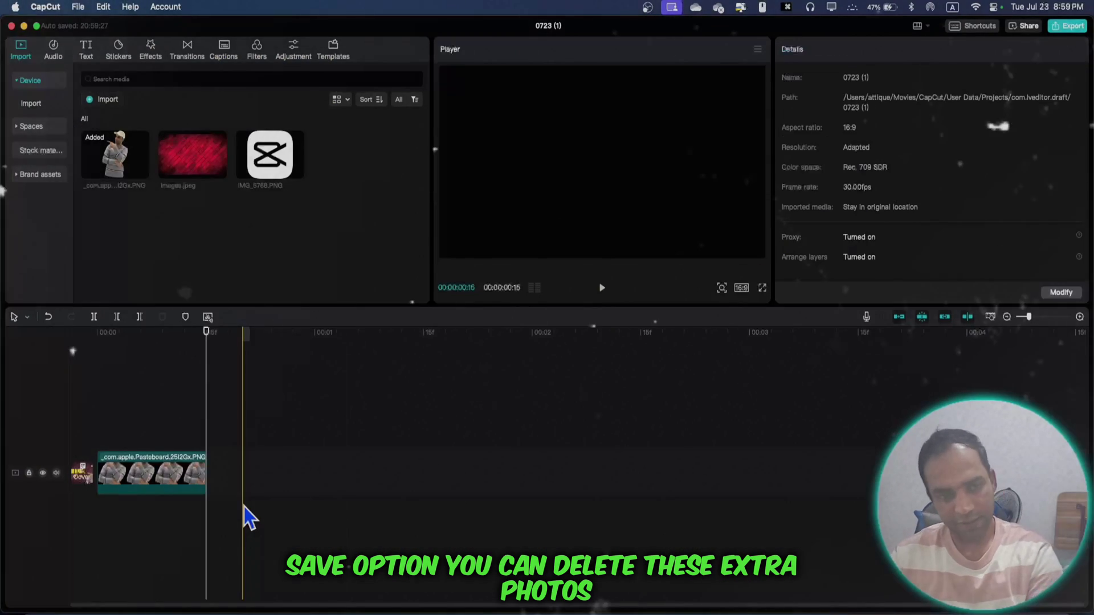
click(1065, 26)
click(665, 245)
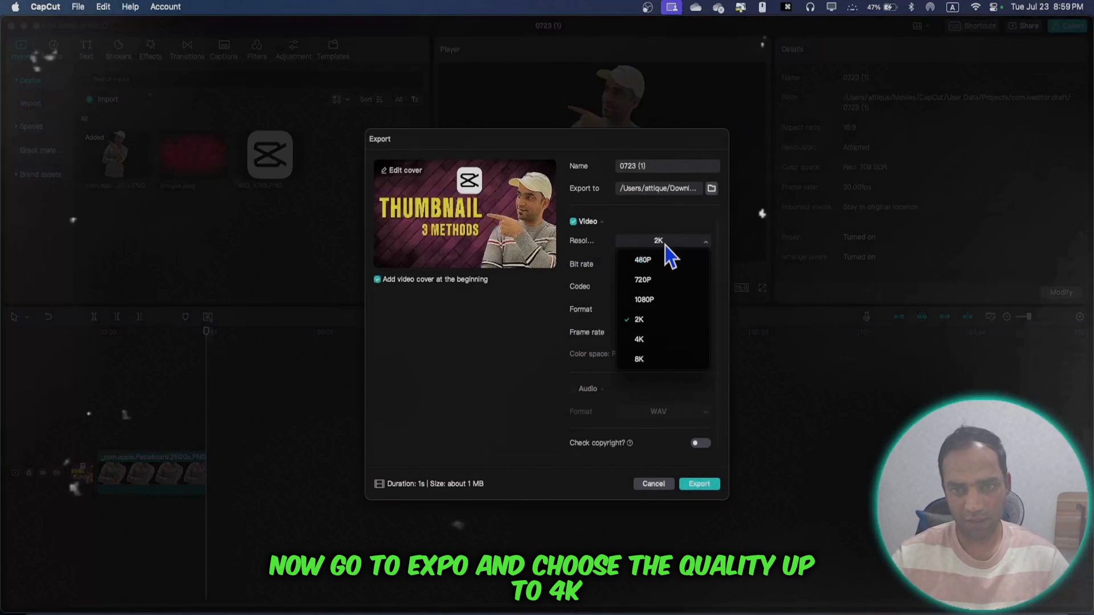
click(658, 325)
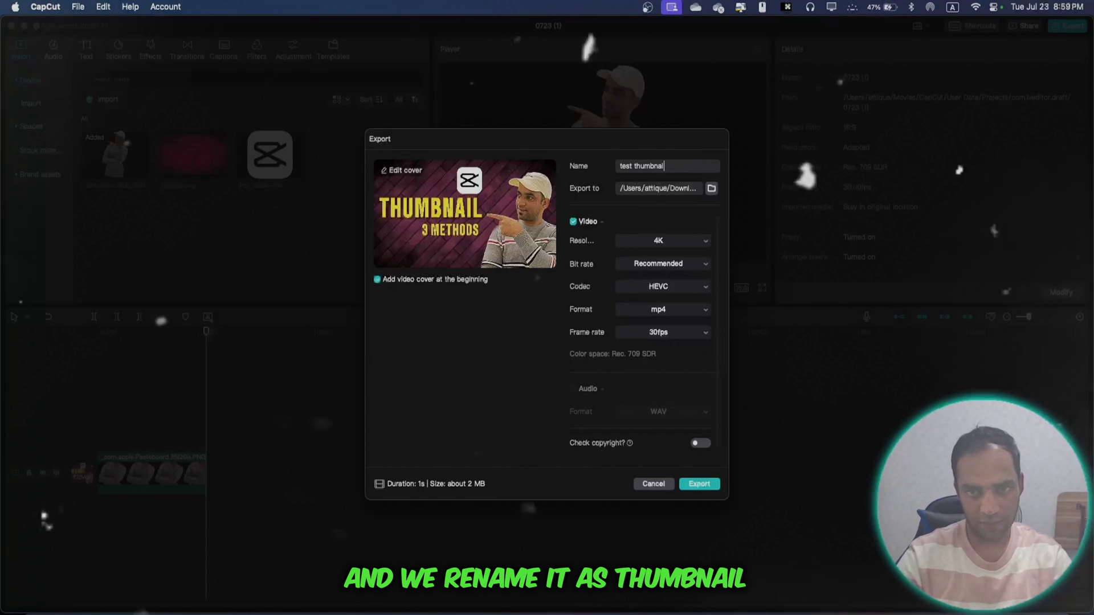
click(699, 484)
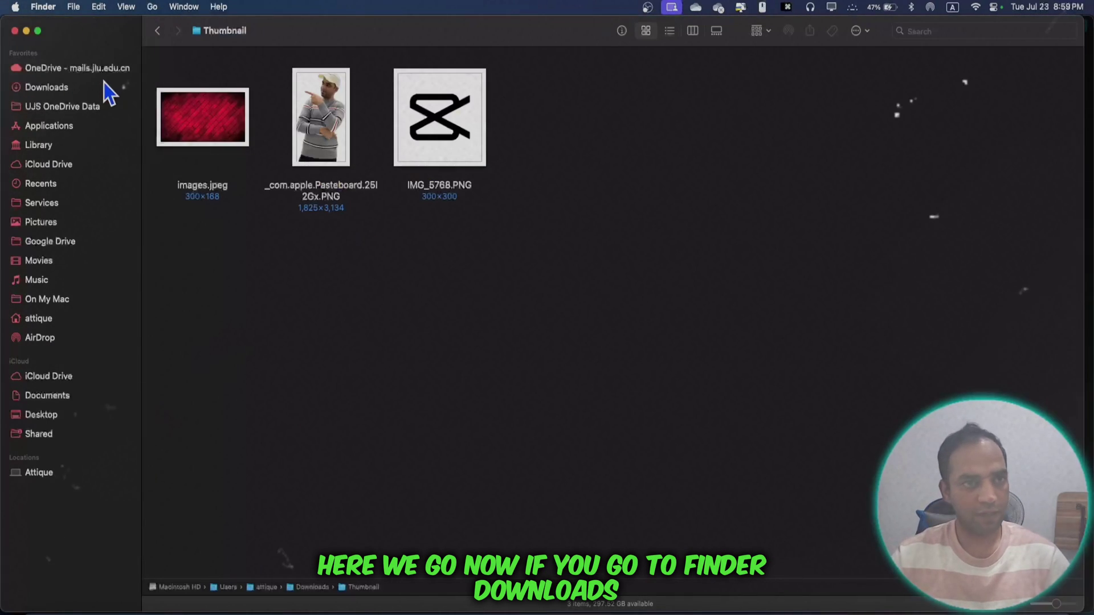
Open test thumbnail-Cover.jpg in Preview from the Downloads 'test thumbnail' folder
click(56, 88)
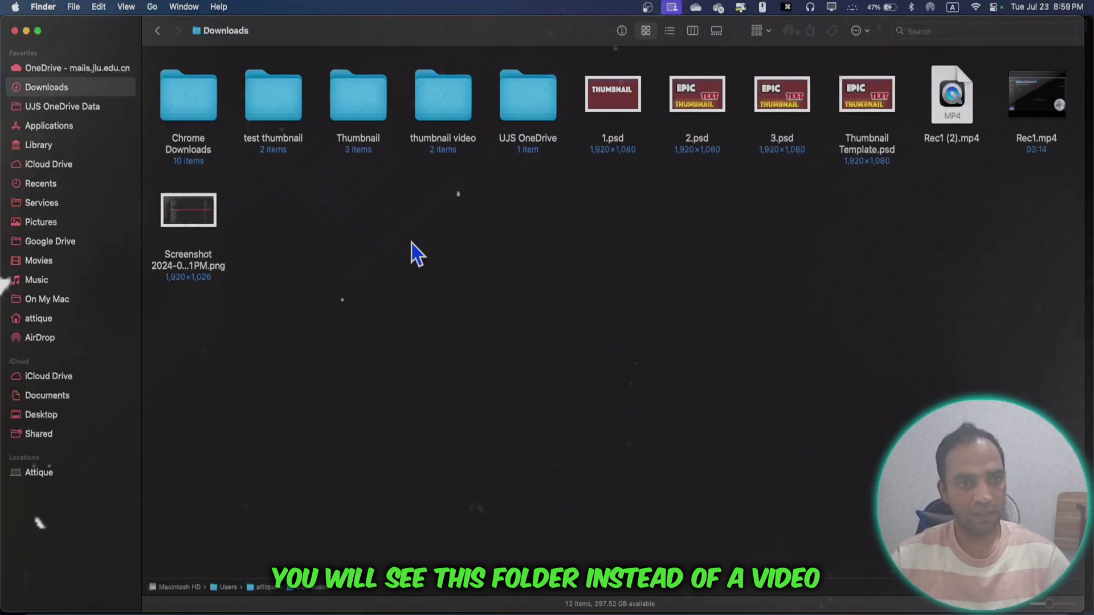
double_click(273, 90)
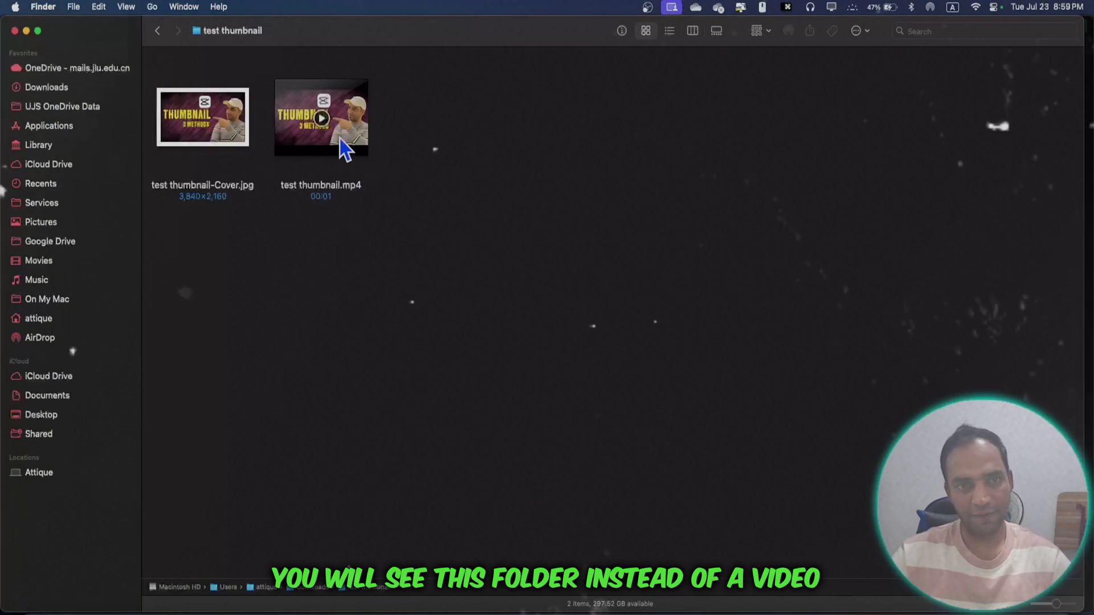
click(340, 139)
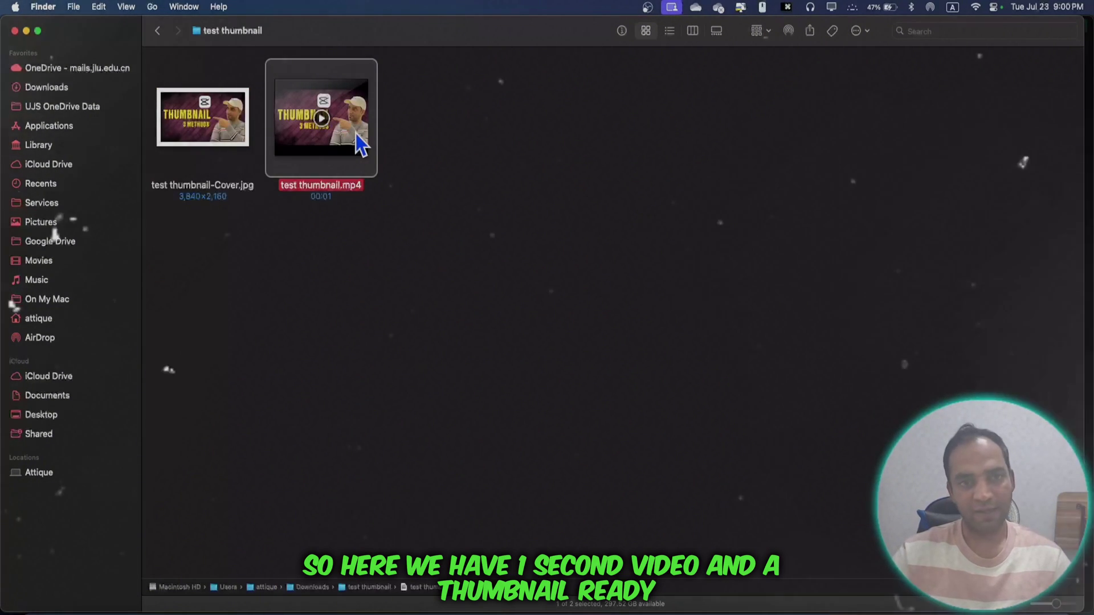
double_click(228, 129)
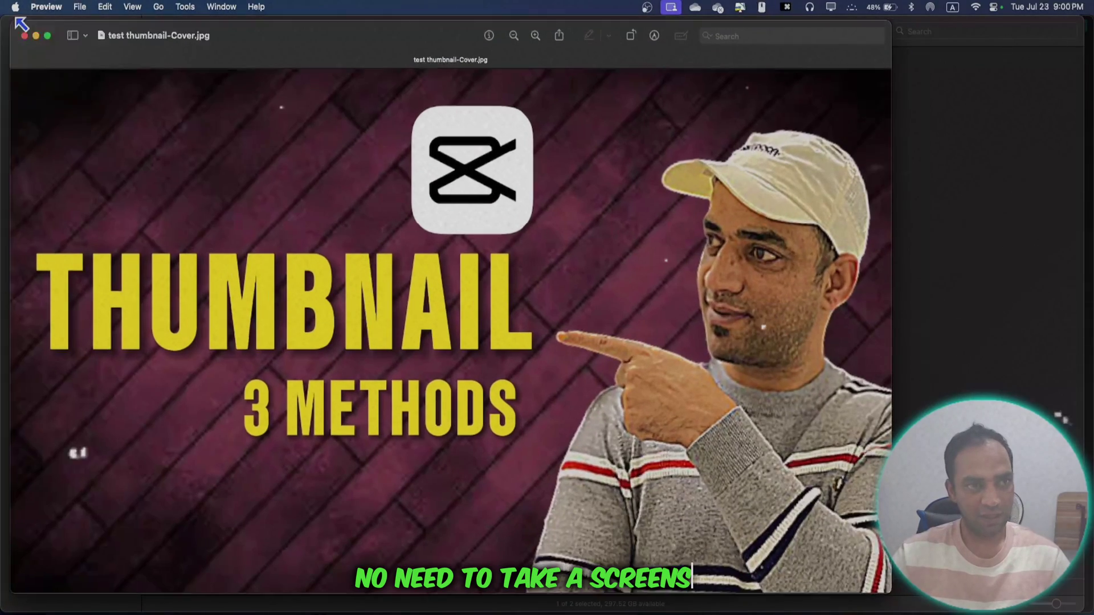
Move the Preview window aside and delete the unneeded test thumbnail.mp4 video
click(40, 33)
drag(627, 141, 520, 106)
click(350, 110)
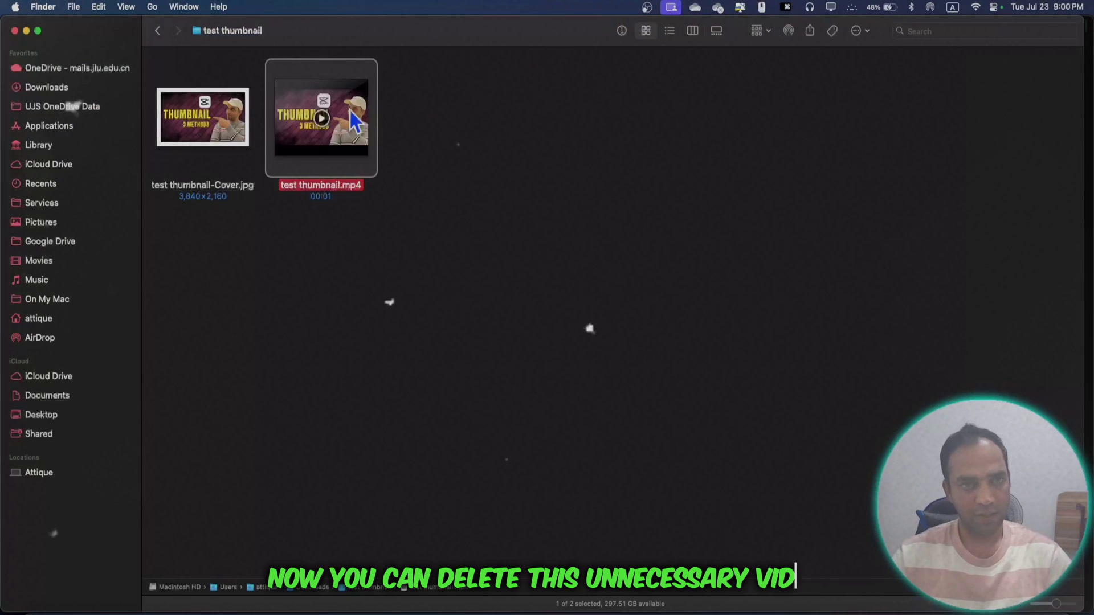
key(super+BackSpace)
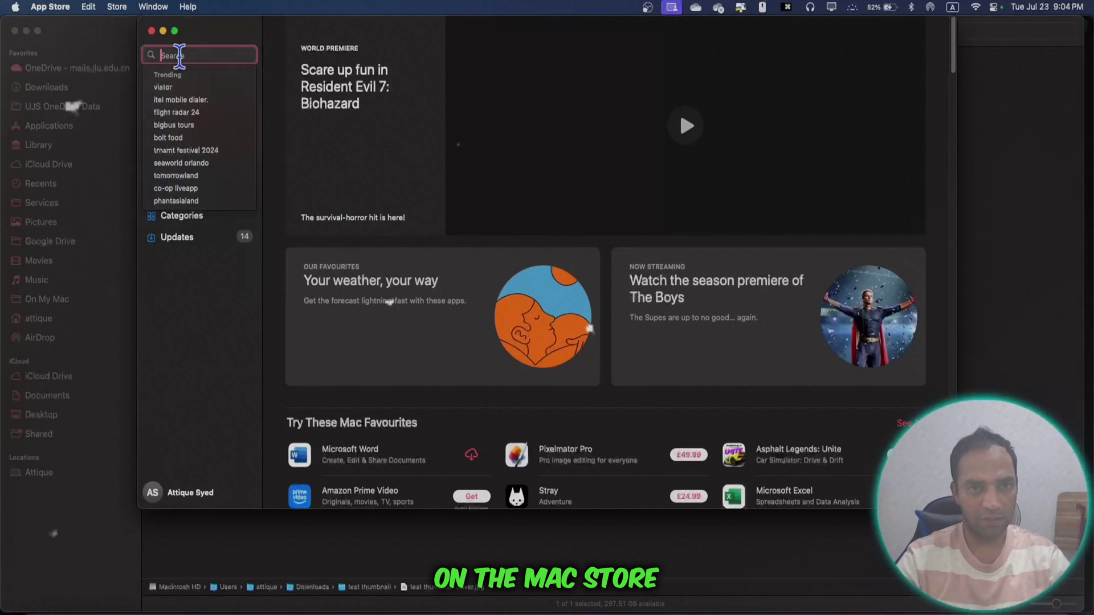
text(hypic)
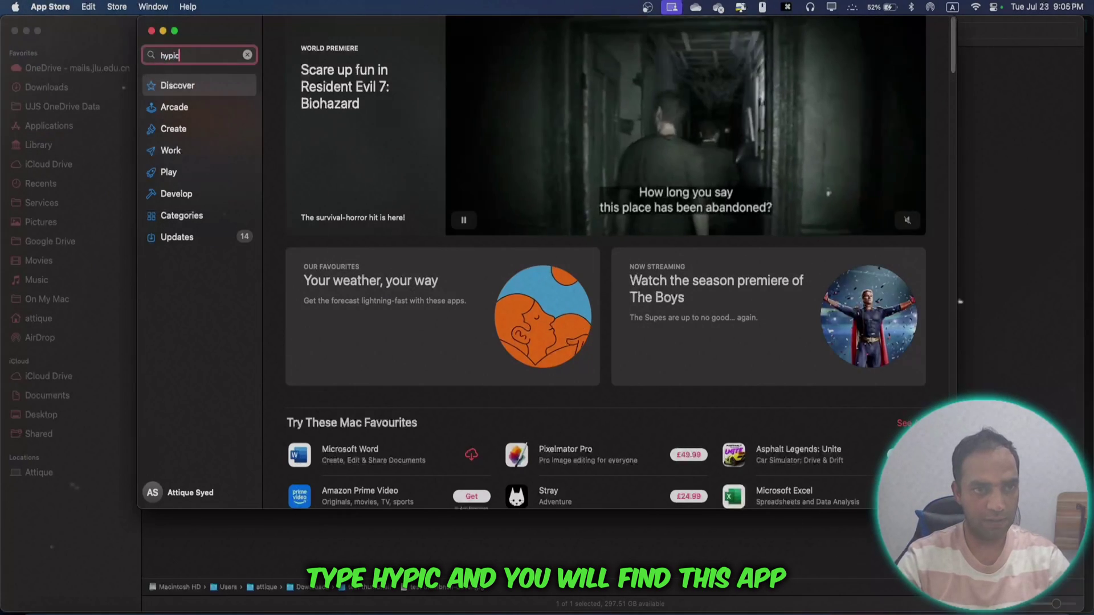
key(Return)
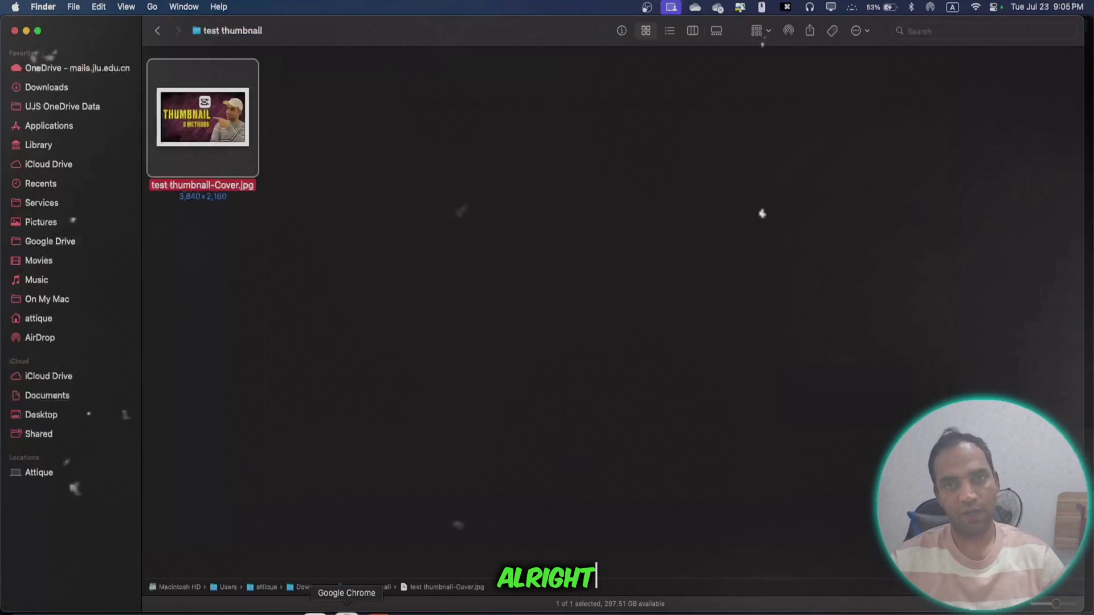
In Chrome, create a custom-size CapCut Online design of 1920 × 1080 px
click(347, 612)
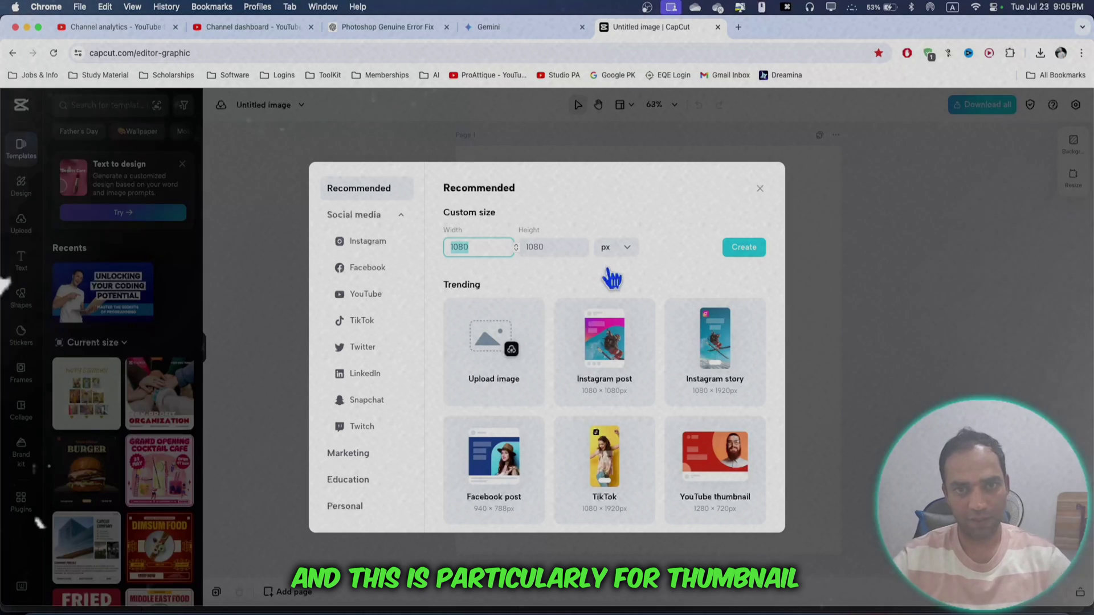
text(19)
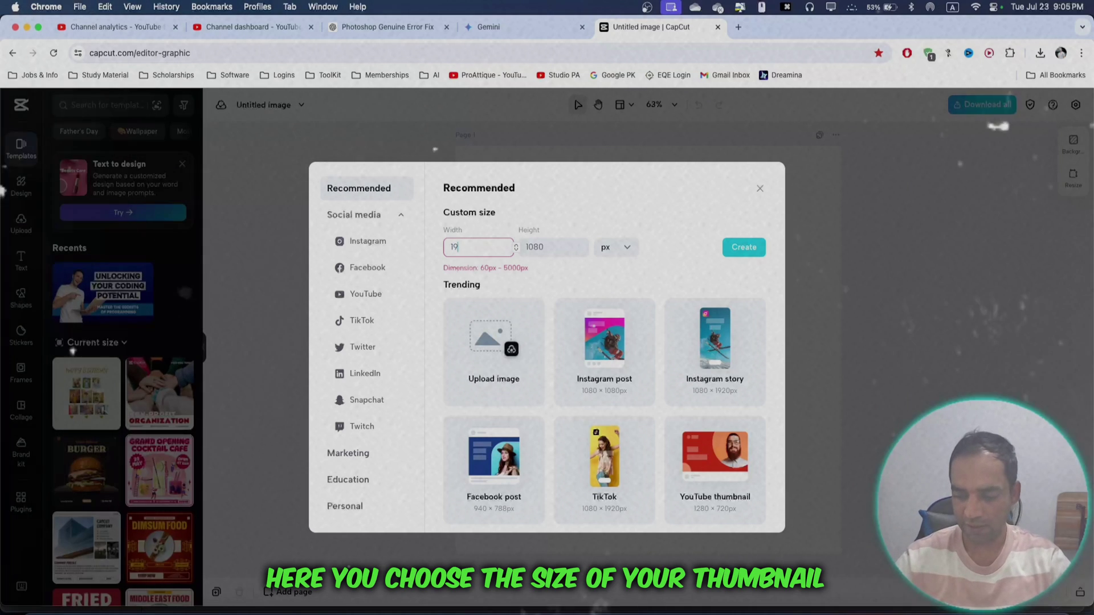
text(20)
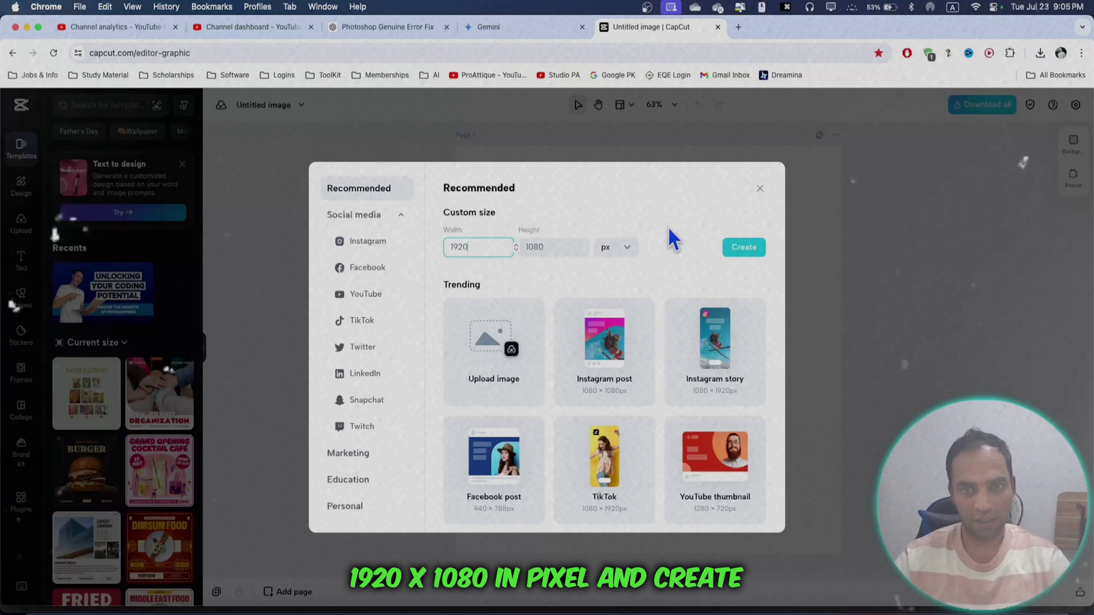
click(744, 247)
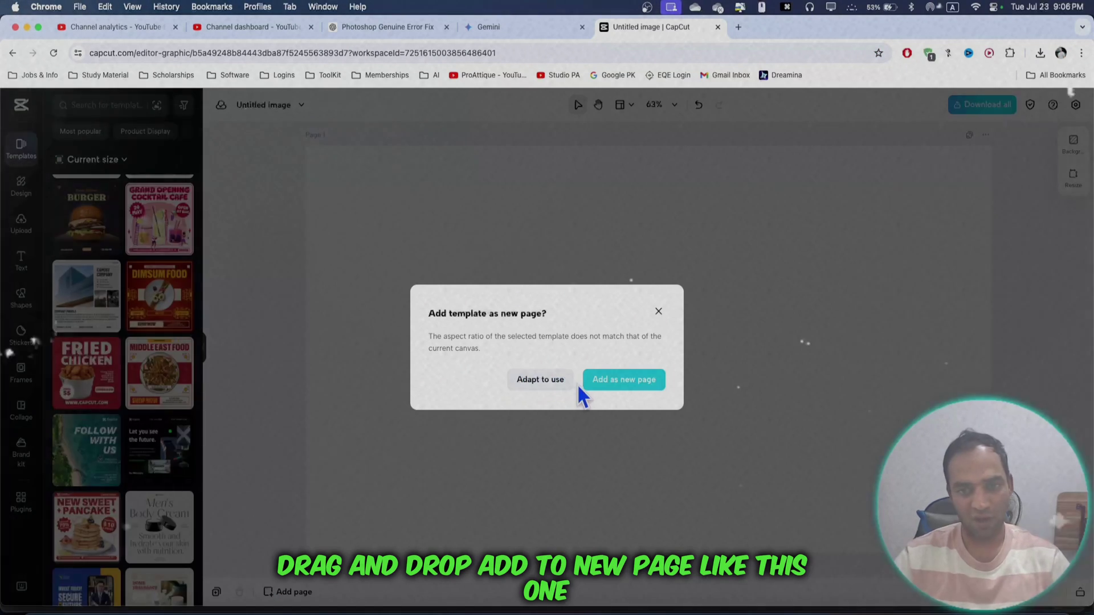
Add Dimsum Food as a new page, then replace it with Classic Delicious Burger on Page 2
click(579, 383)
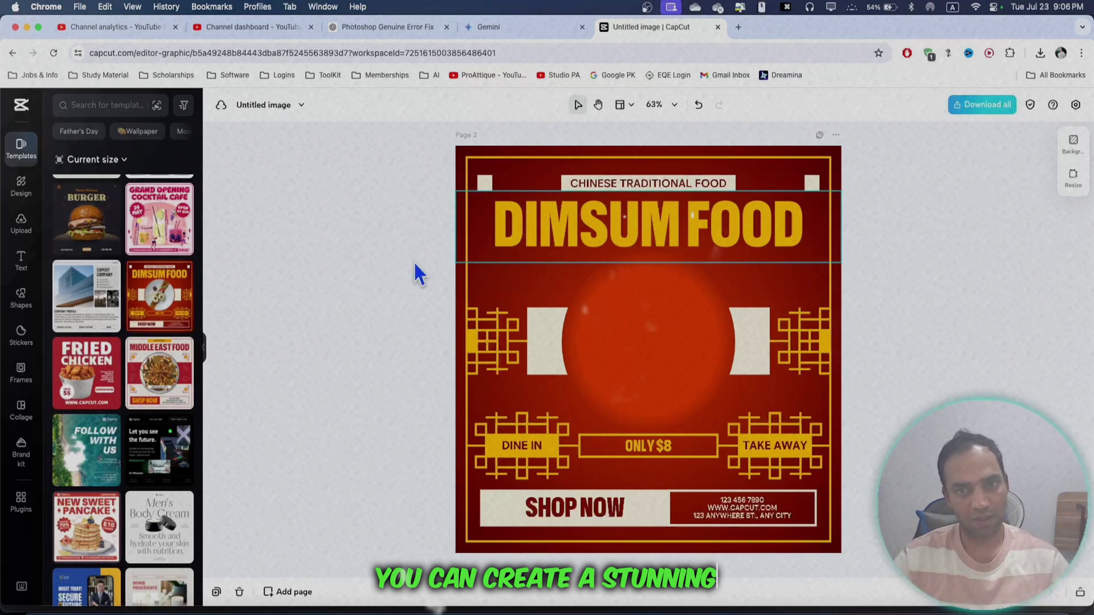
drag(107, 237, 668, 320)
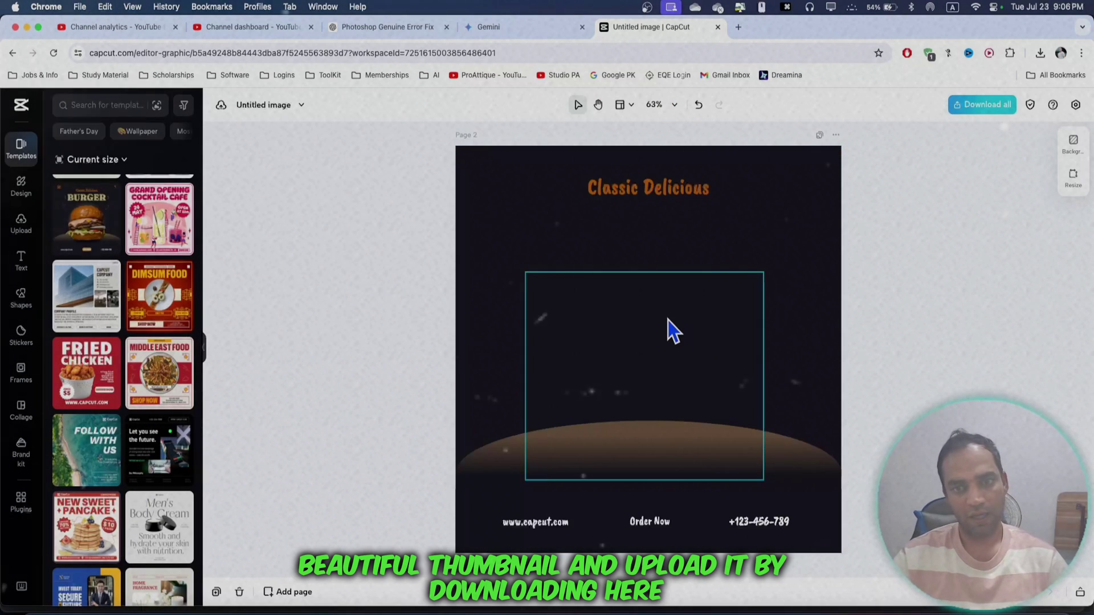